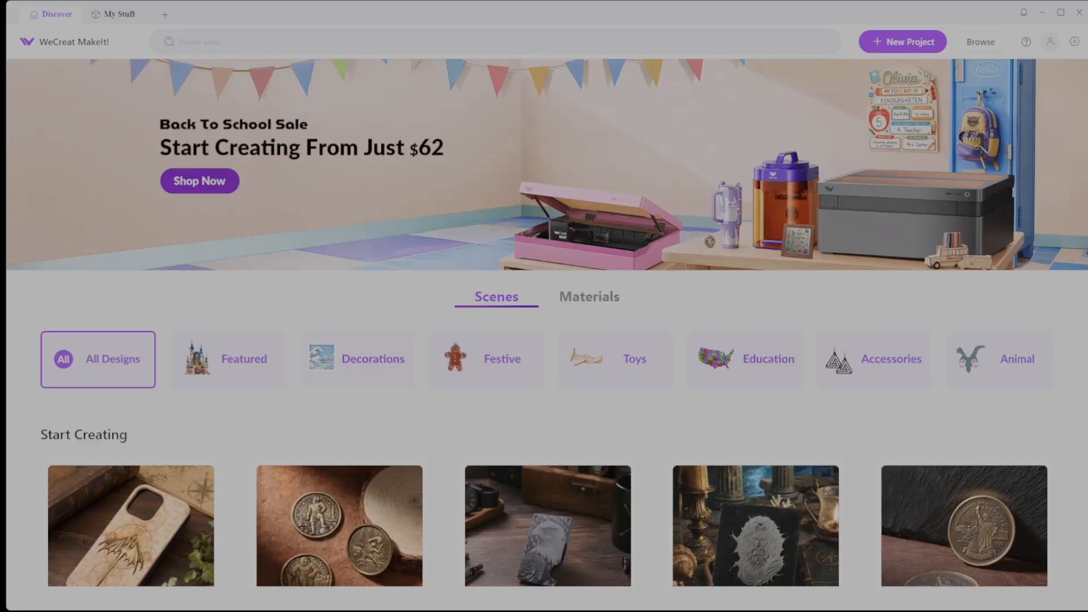
Start a new project connected to the networked Vision Pro laser and refresh the camera image of its bed
{"action": "left_click", "coordinate": [916, 46]}
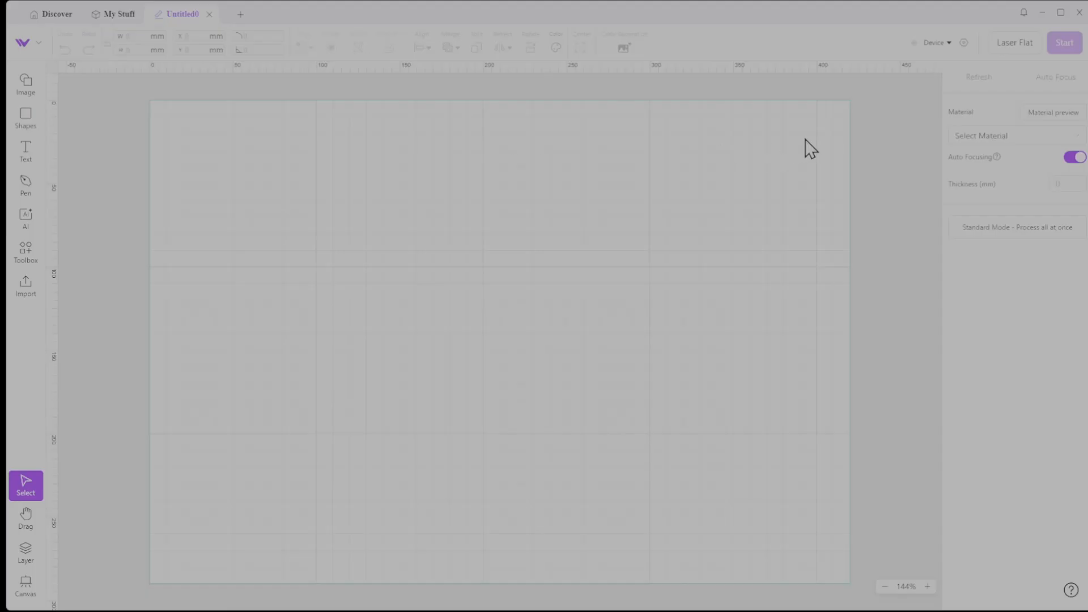
{"action": "left_click", "coordinate": [948, 43]}
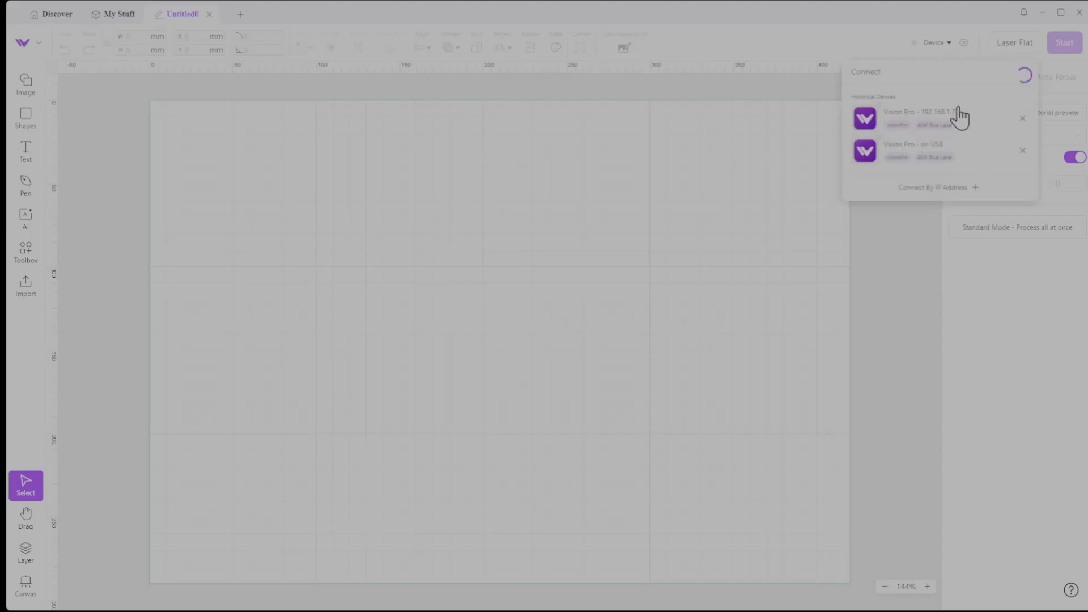
{"action": "left_click", "coordinate": [926, 114]}
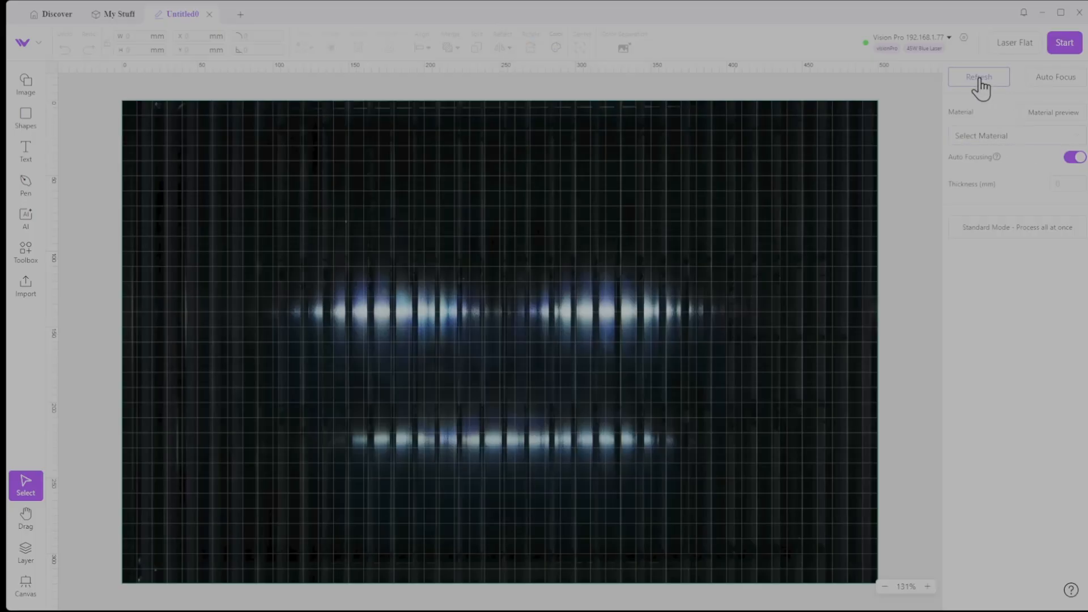
{"action": "left_click", "coordinate": [980, 79]}
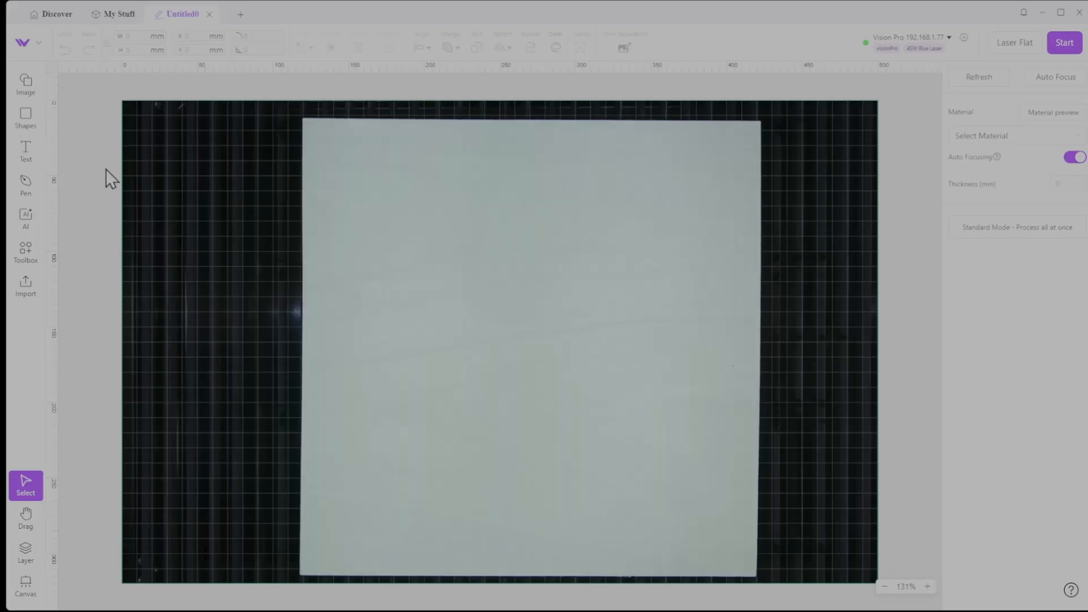
Import the Key Tag - Jig project file
{"action": "left_click", "coordinate": [39, 44]}
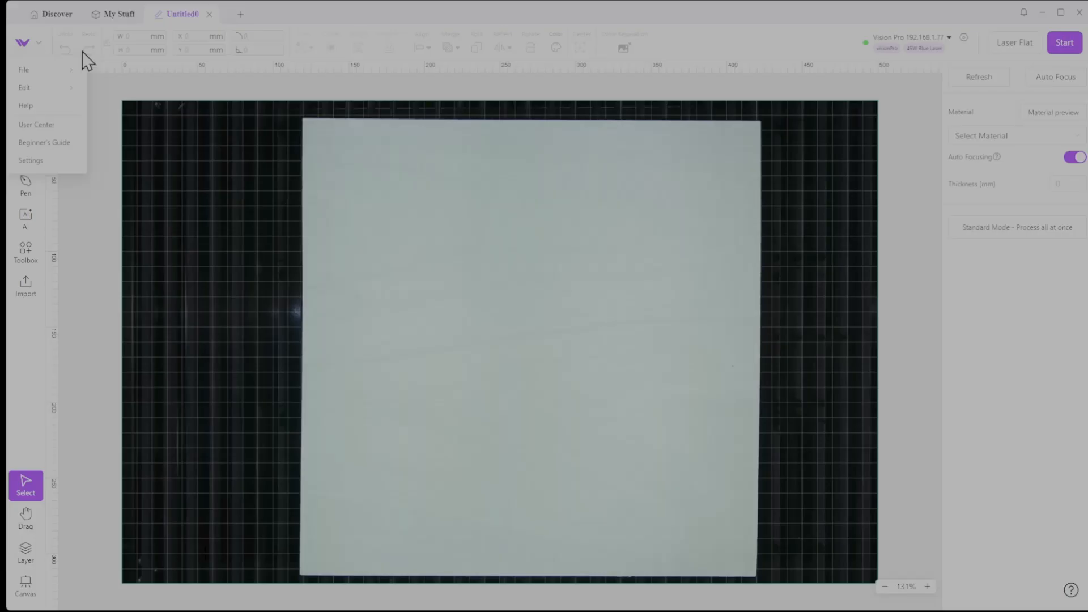
{"action": "mouse_move", "coordinate": [43, 69]}
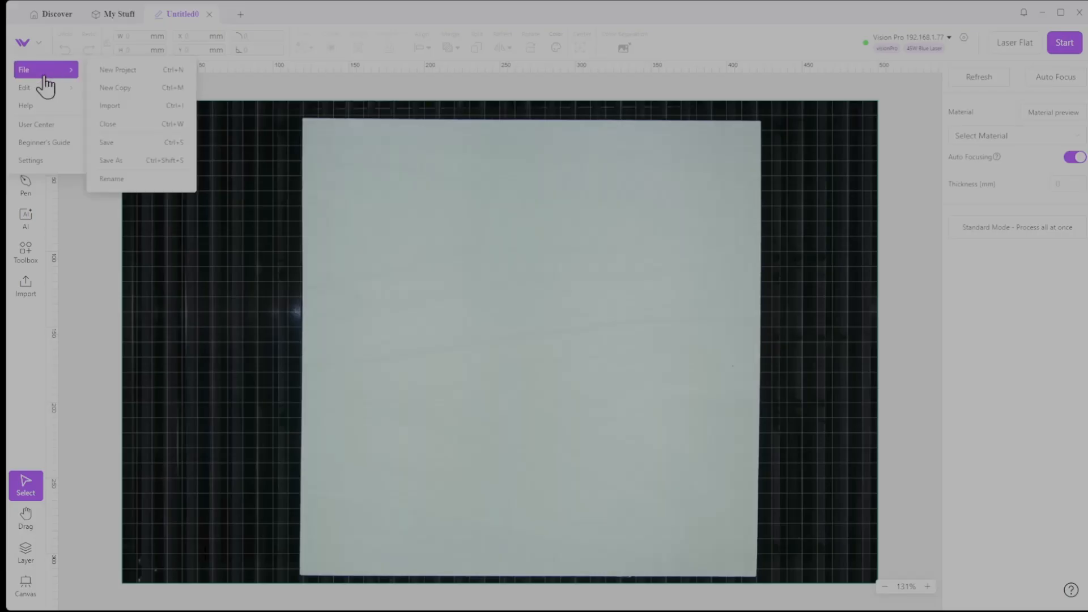
{"action": "left_click", "coordinate": [126, 105]}
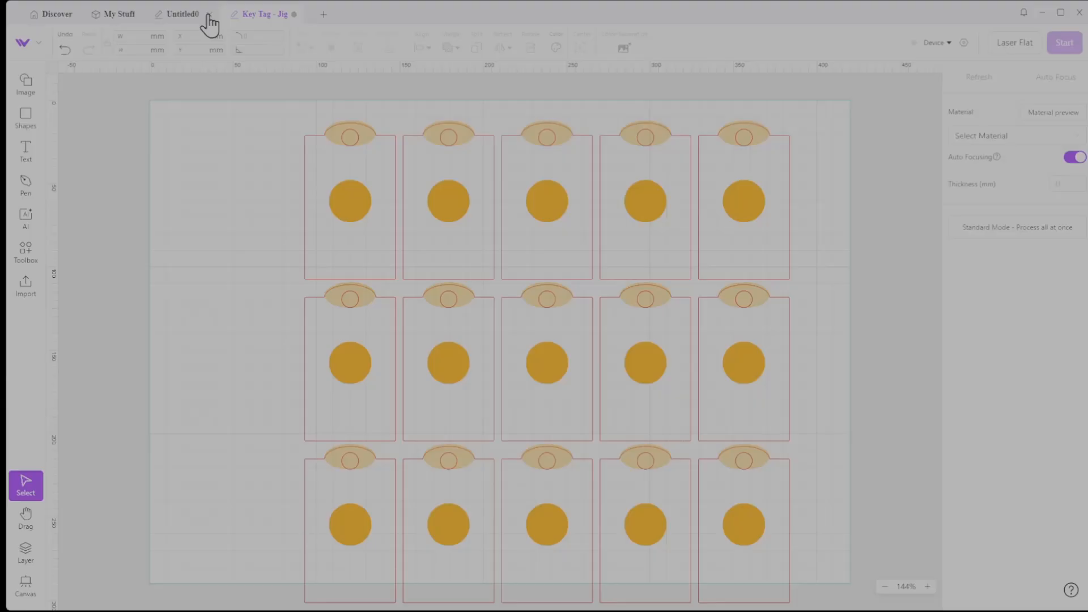
Close the empty Untitled0 project and connect the Key Tag - Jig project to the networked Vision Pro laser
{"action": "left_click", "coordinate": [208, 14]}
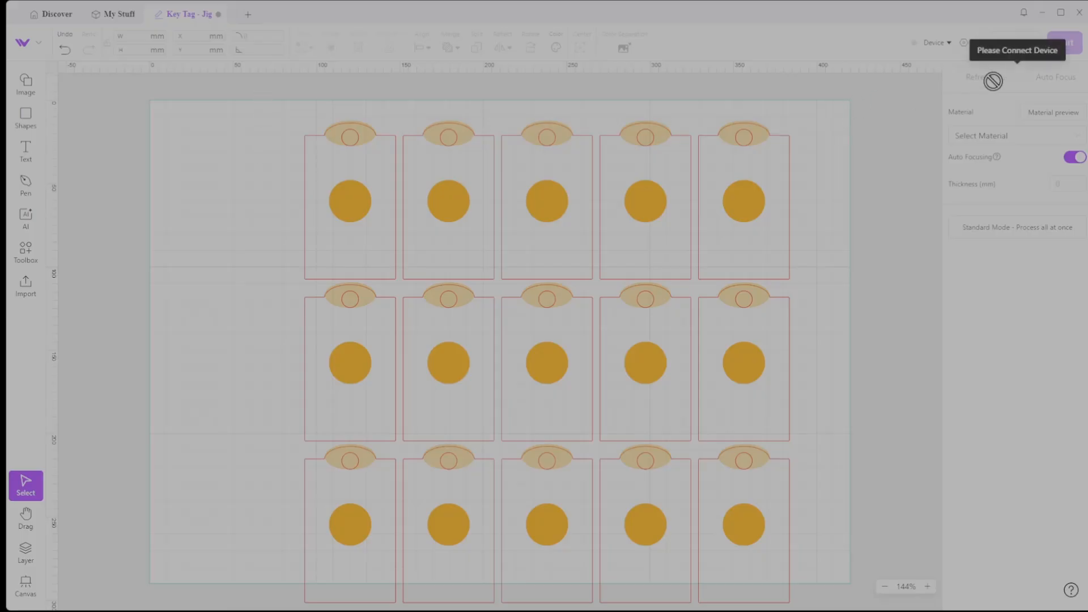
{"action": "left_click", "coordinate": [936, 43]}
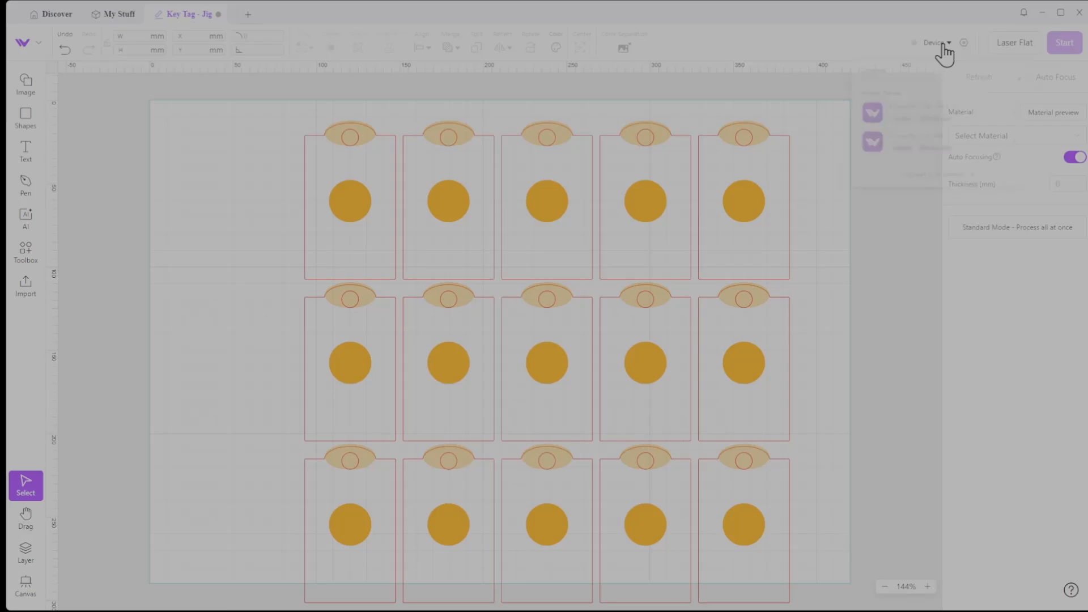
{"action": "left_click", "coordinate": [919, 131]}
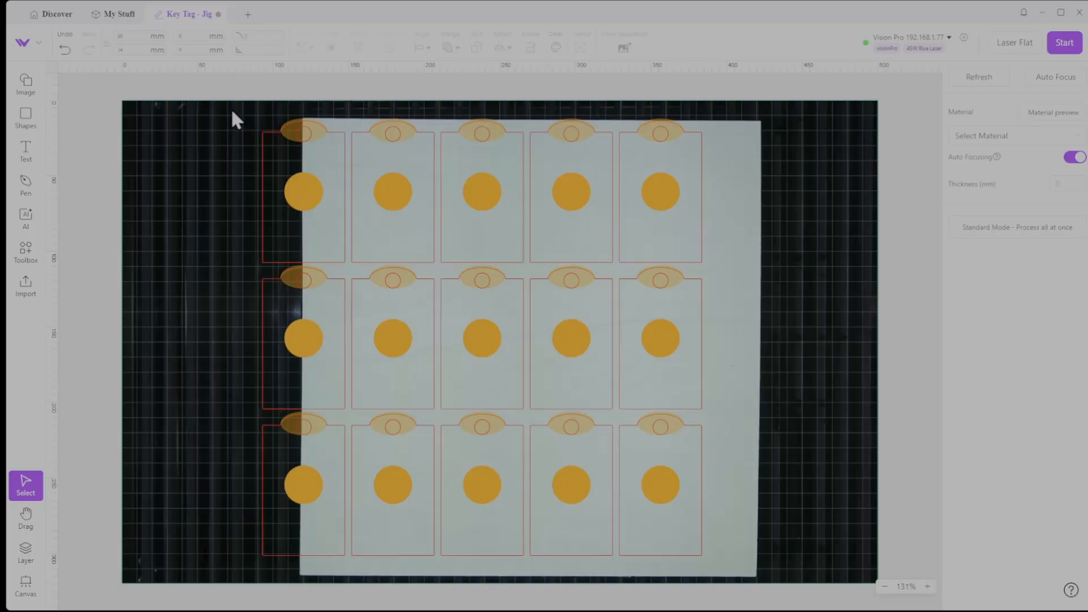
Delete all the key tags except the one in the first row and first column
{"action": "left_click_drag", "start_coordinate": [230, 108], "coordinate": [189, 139]}
{"action": "left_click_drag", "start_coordinate": [348, 106], "coordinate": [804, 588]}
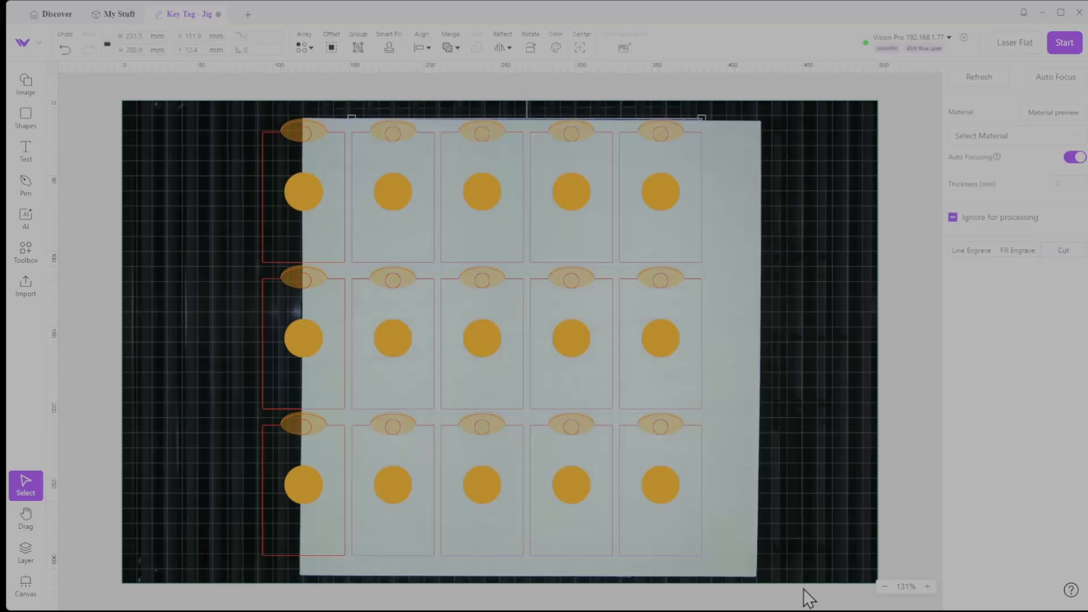
{"action": "key", "text": "Delete"}
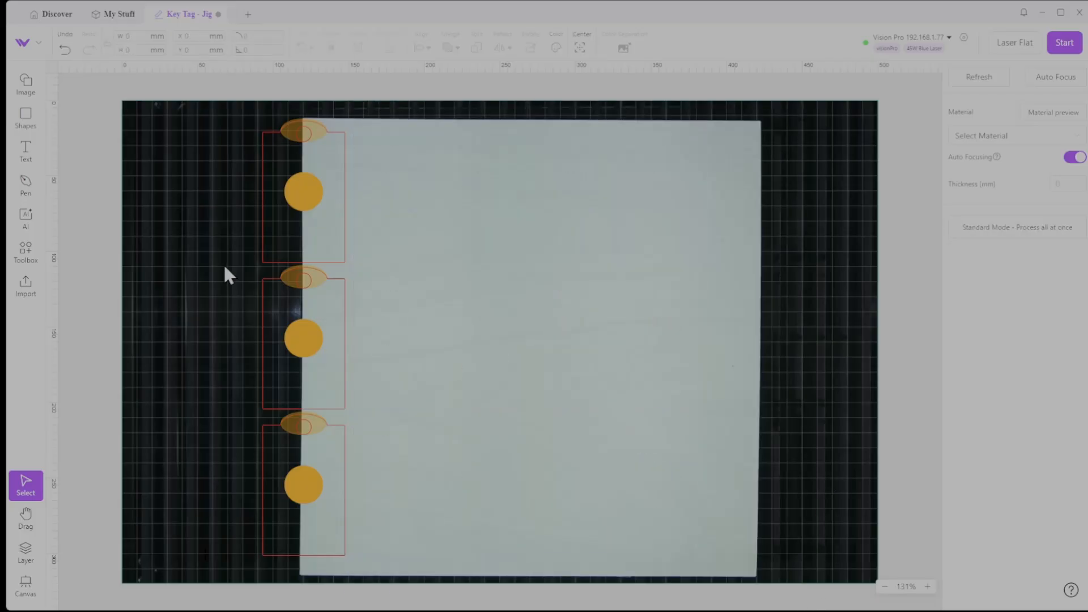
{"action": "left_click_drag", "start_coordinate": [224, 263], "coordinate": [462, 564]}
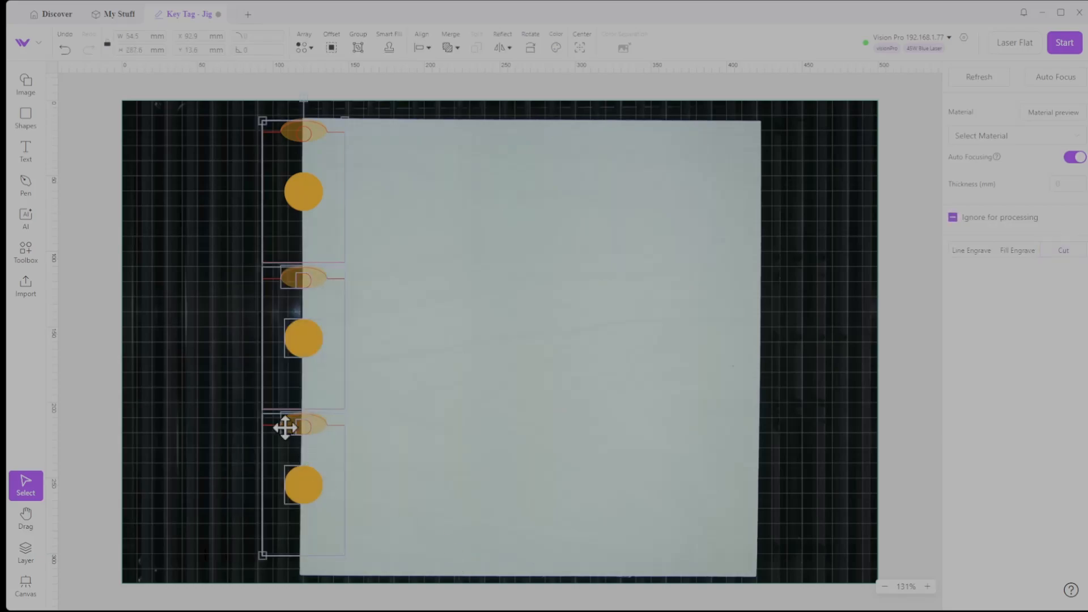
{"action": "left_click", "coordinate": [189, 270]}
{"action": "left_click_drag", "start_coordinate": [216, 274], "coordinate": [425, 566]}
{"action": "key", "text": "Delete"}
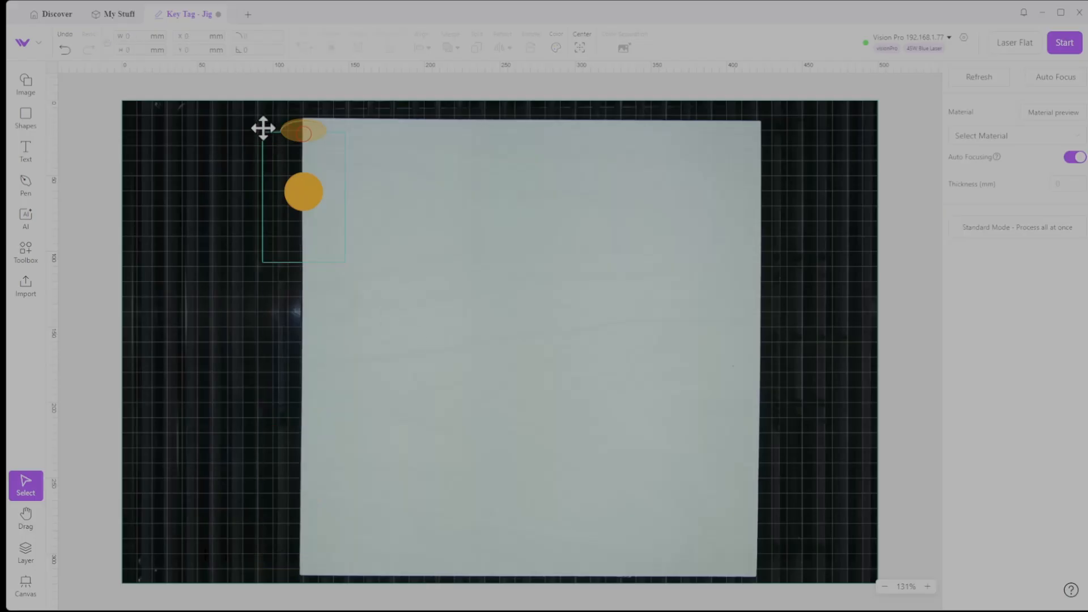
Move the whole remaining key tag onto the white sheet, at about X 137 mm and Y 22 mm
{"action": "left_click_drag", "start_coordinate": [242, 107], "coordinate": [470, 317]}
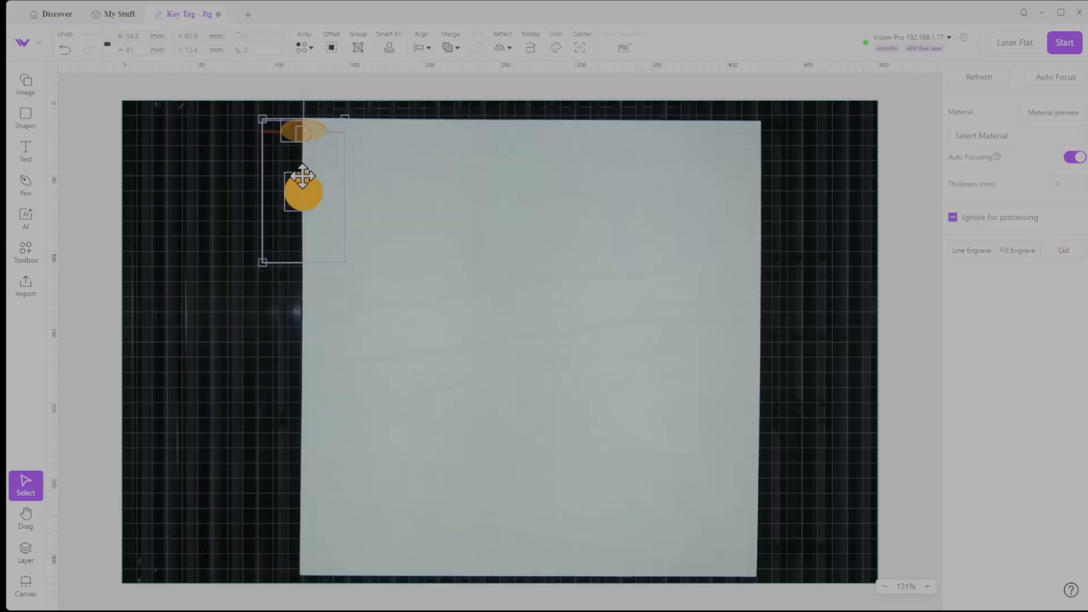
{"action": "left_click_drag", "start_coordinate": [301, 190], "coordinate": [368, 206]}
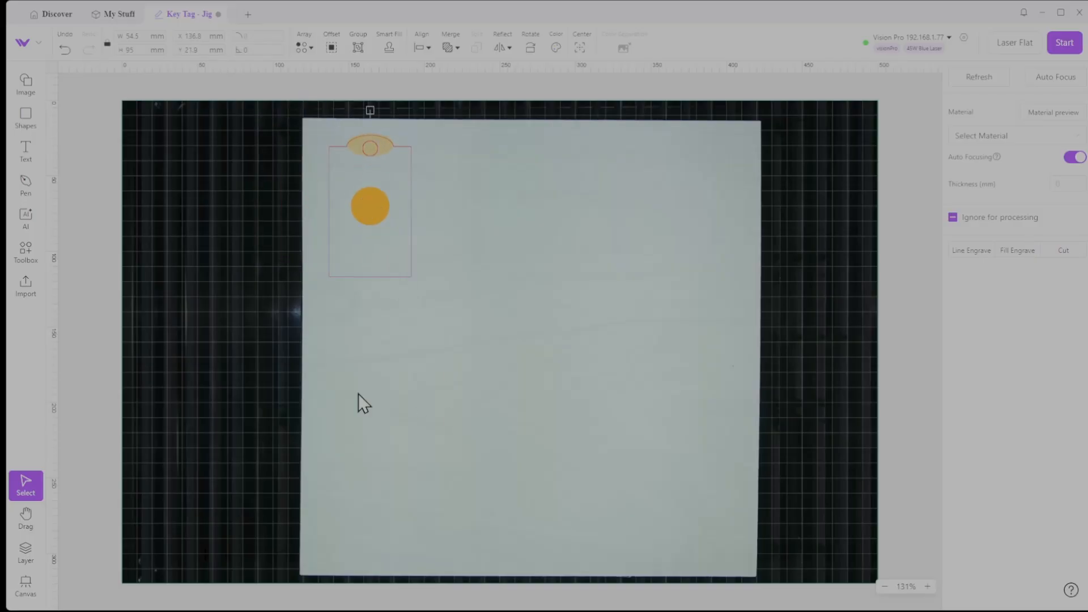
Examine the laser settings of the upper orange ellipse, the orange circle and the red hole in the layer list
{"action": "left_click", "coordinate": [24, 558]}
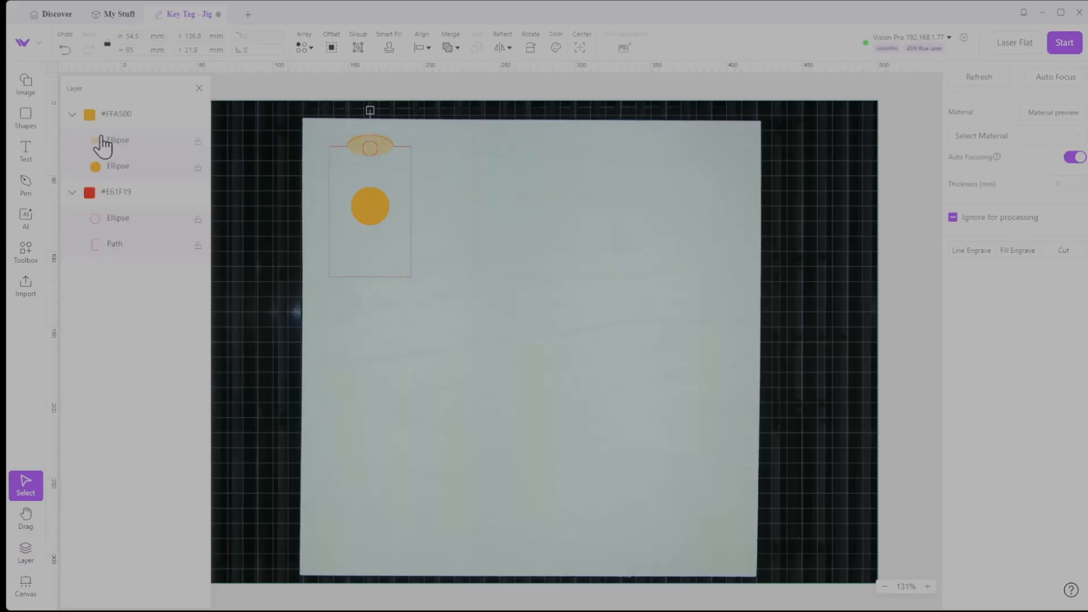
{"action": "left_click", "coordinate": [119, 147]}
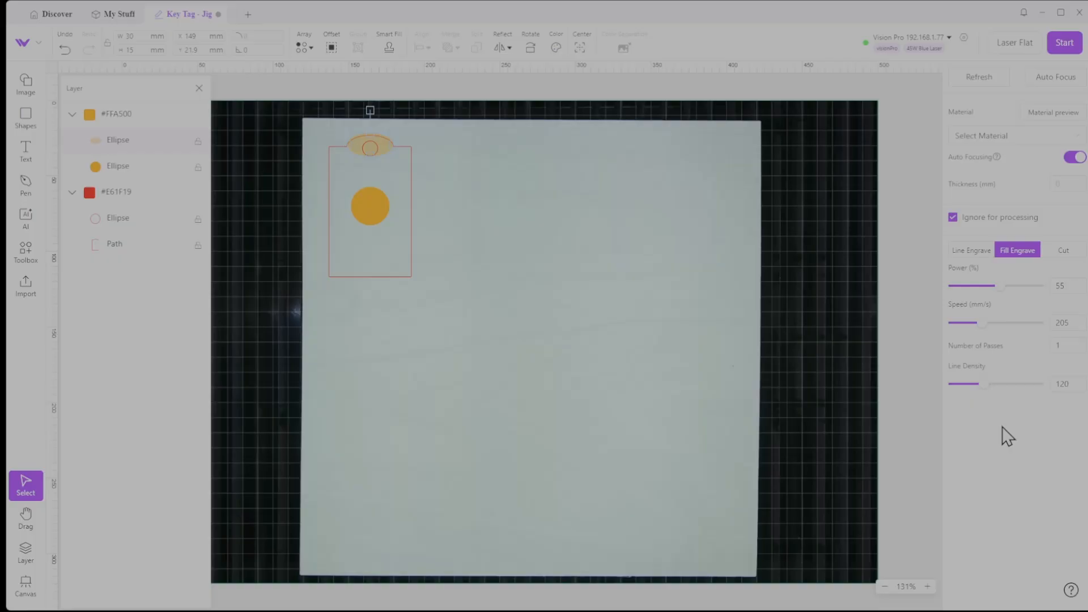
{"action": "left_click", "coordinate": [113, 170]}
{"action": "left_click", "coordinate": [117, 220]}
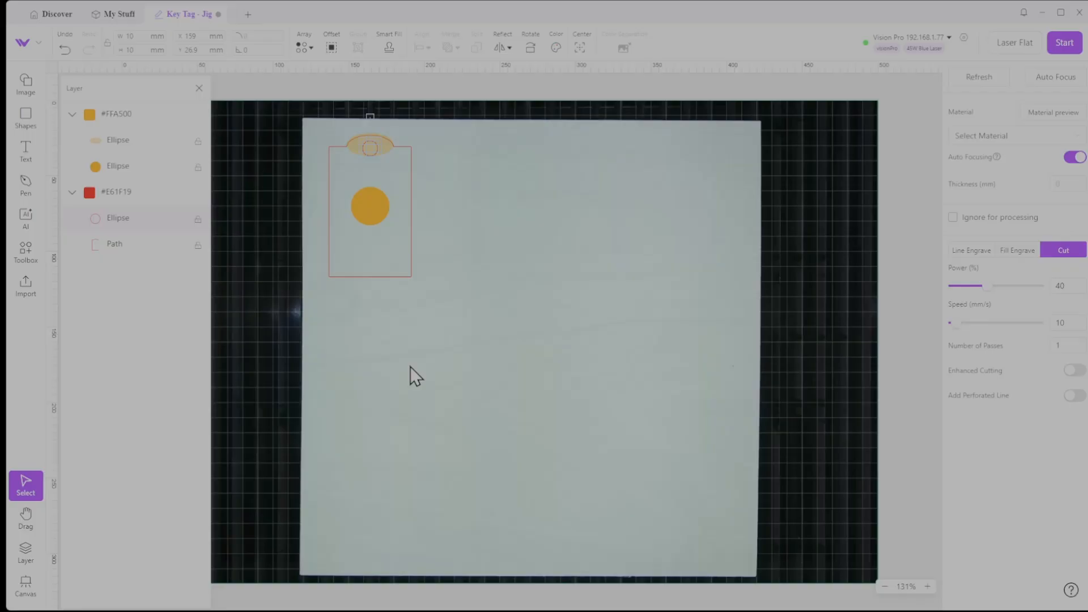
Exclude the tag outline, hole and orange circle together from processing, and include them again
{"action": "left_click", "coordinate": [333, 267]}
{"action": "left_click", "coordinate": [370, 205]}
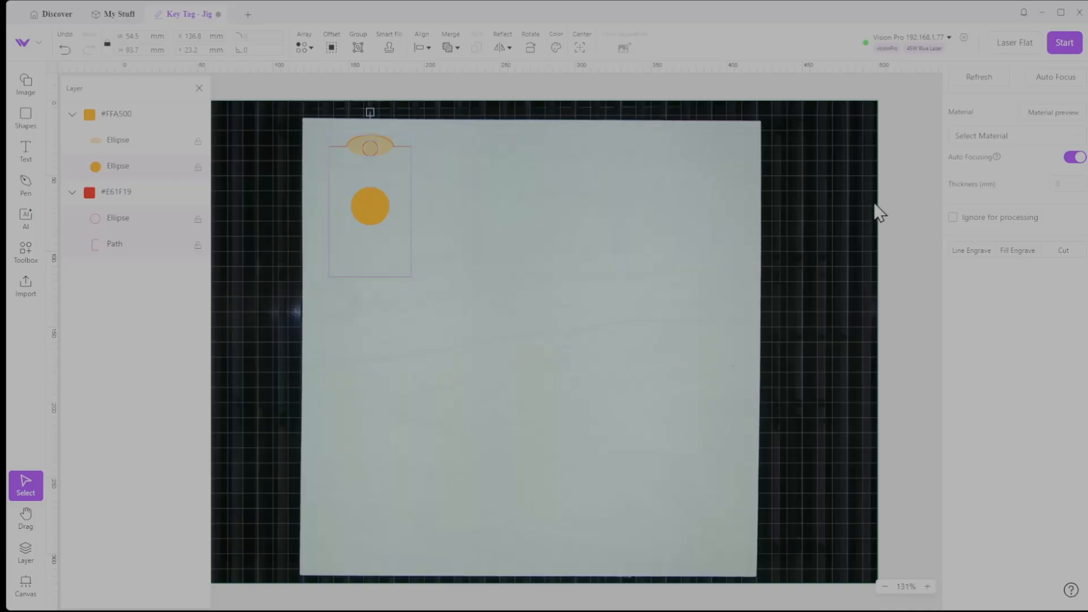
{"action": "left_click", "coordinate": [953, 217]}
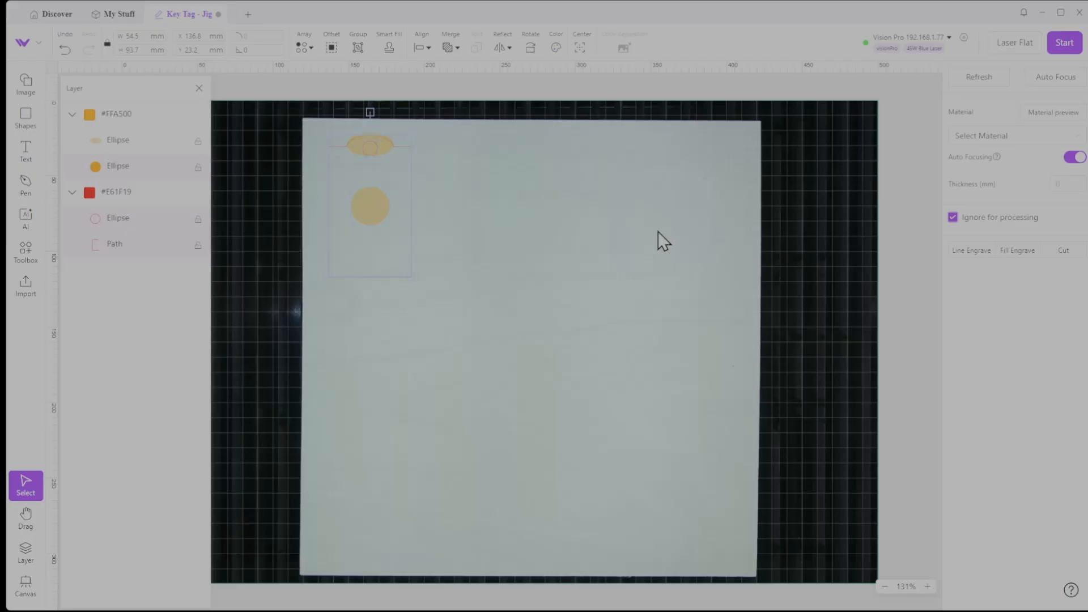
{"action": "left_click", "coordinate": [953, 218]}
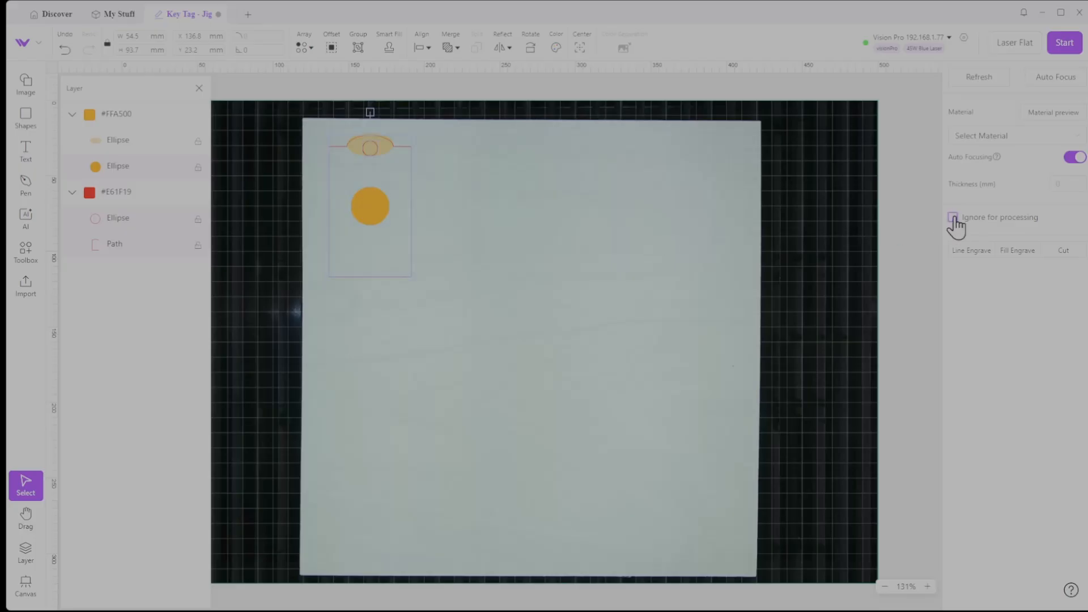
Set the red cut layer and the orange circle to be ignored for processing
{"action": "left_click", "coordinate": [126, 146]}
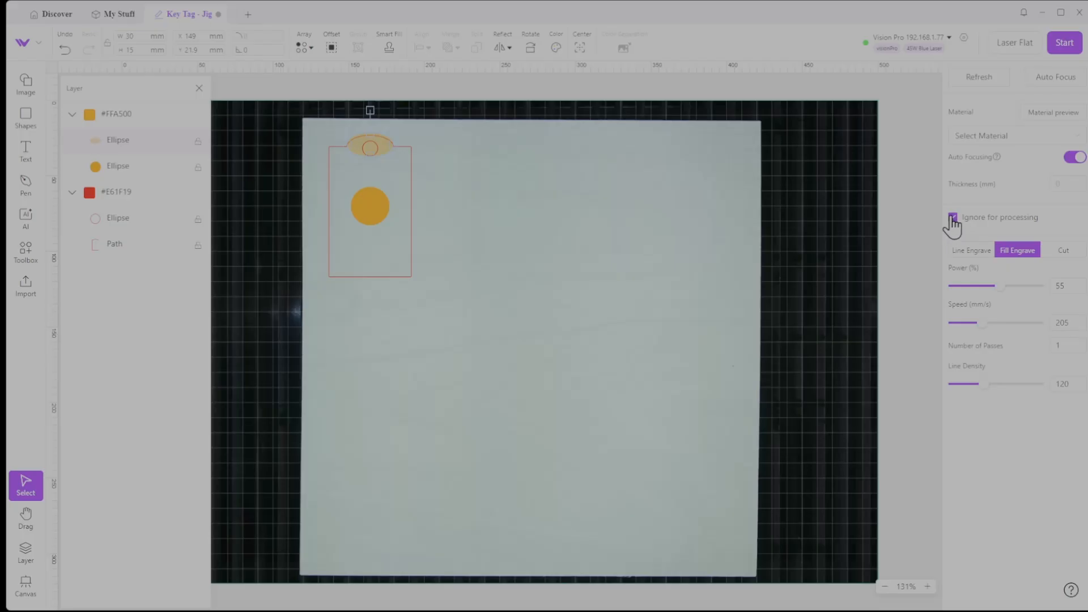
{"action": "left_click", "coordinate": [115, 195]}
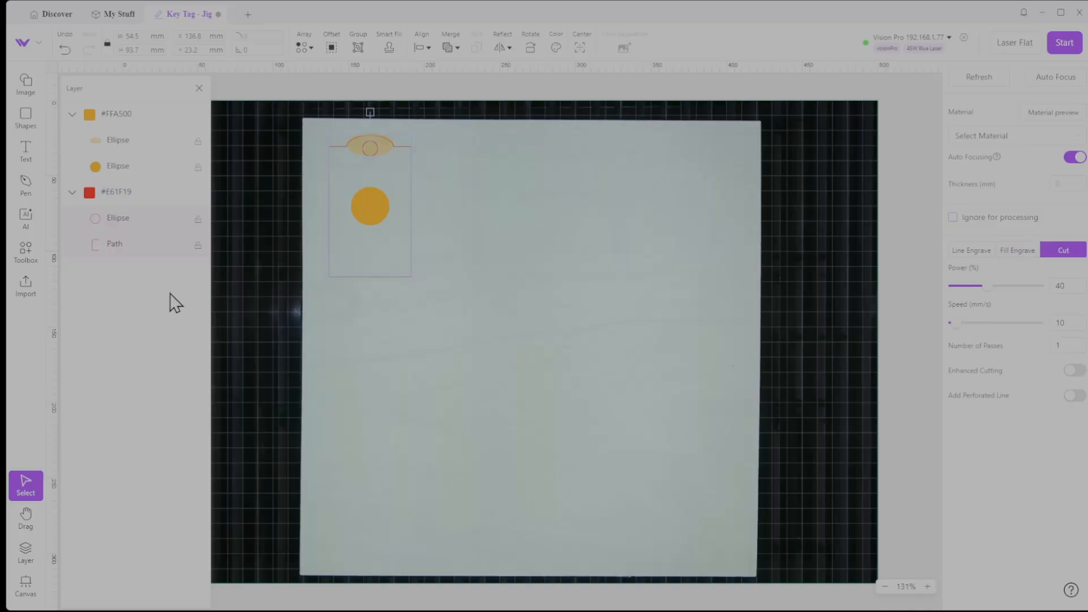
{"action": "left_click", "coordinate": [953, 218]}
{"action": "left_click", "coordinate": [120, 170]}
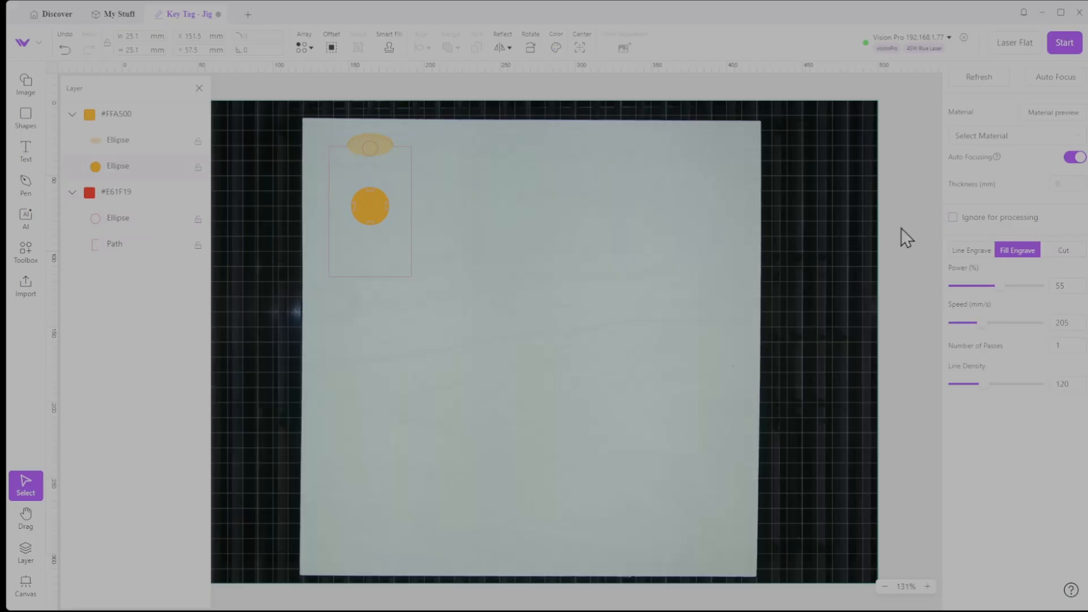
{"action": "left_click", "coordinate": [954, 219]}
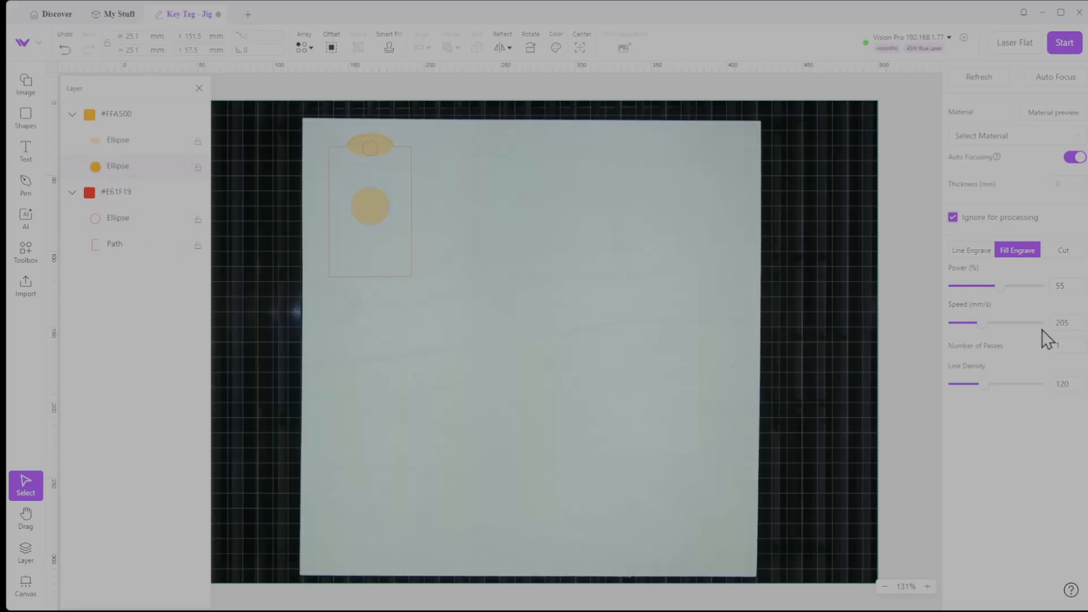
Include the orange circle and the red cut layer in processing again, and select the upper orange ellipse
{"action": "left_click", "coordinate": [953, 218]}
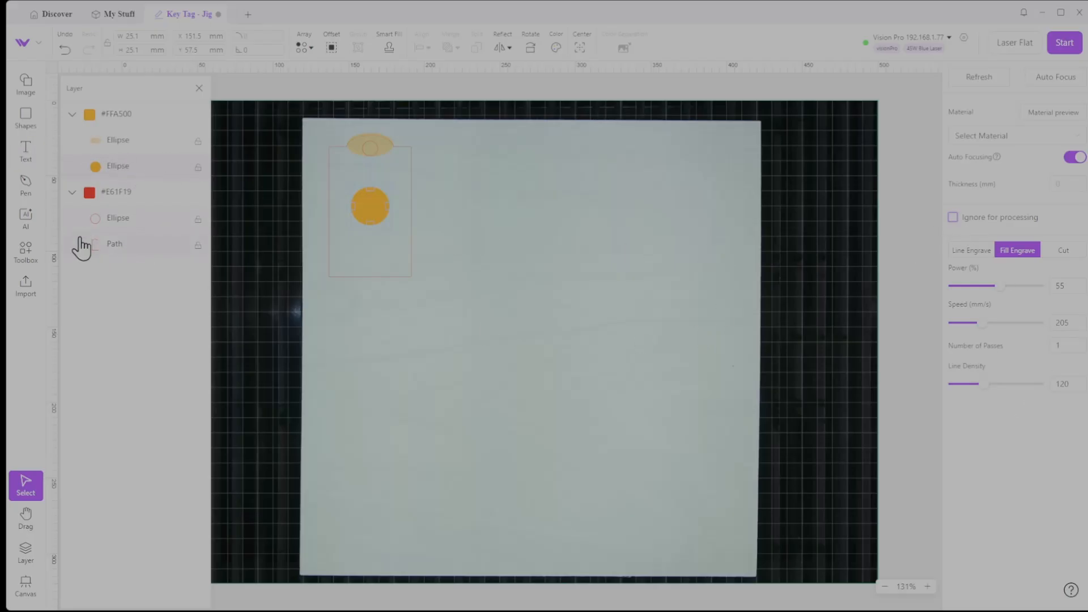
{"action": "left_click", "coordinate": [120, 194]}
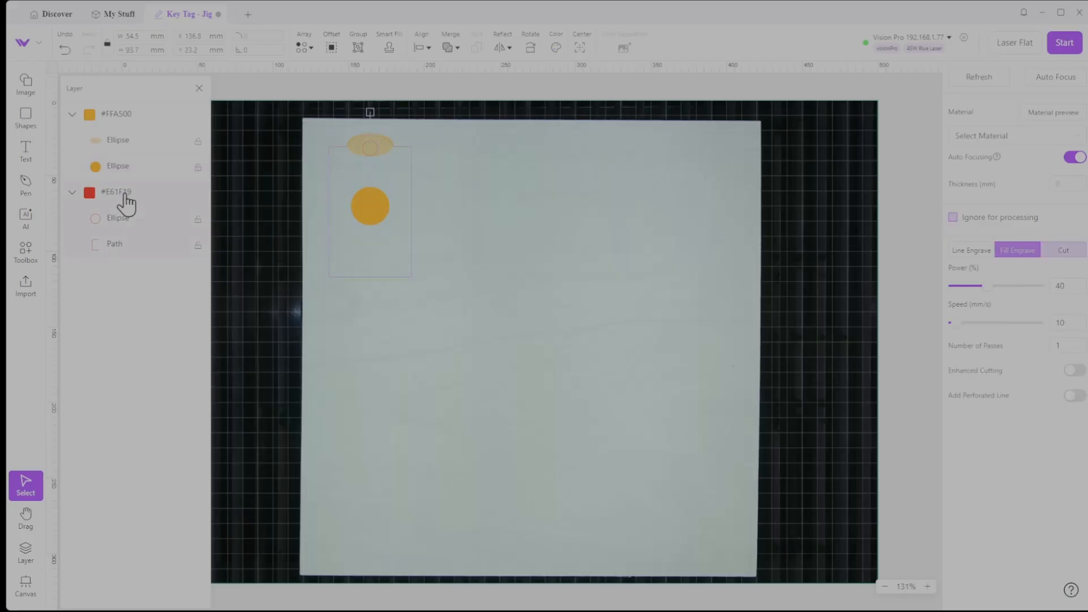
{"action": "left_click", "coordinate": [952, 217]}
{"action": "left_click", "coordinate": [953, 218]}
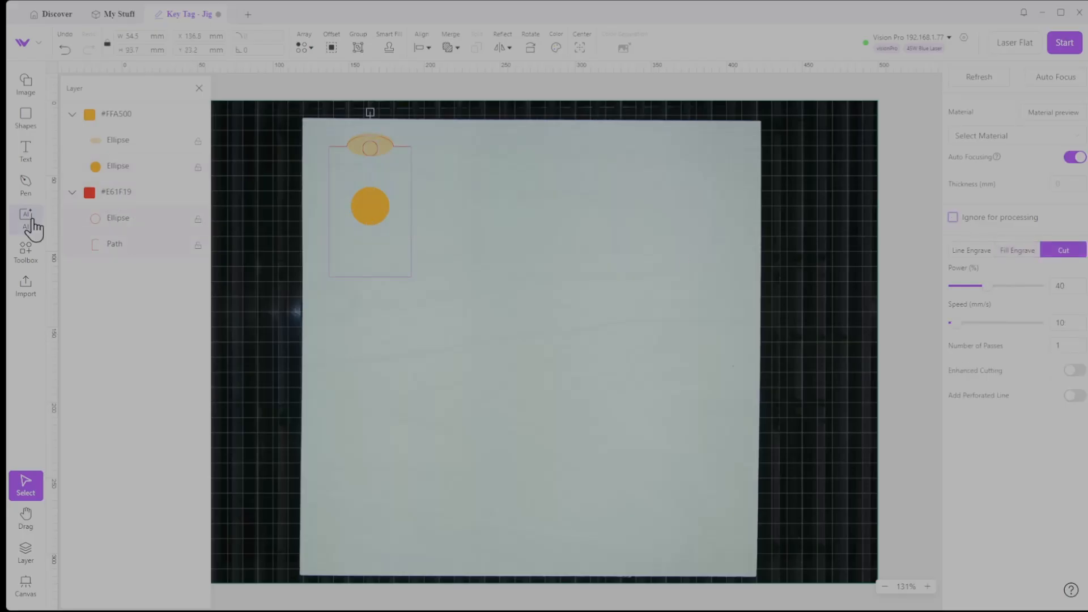
{"action": "left_click", "coordinate": [110, 142]}
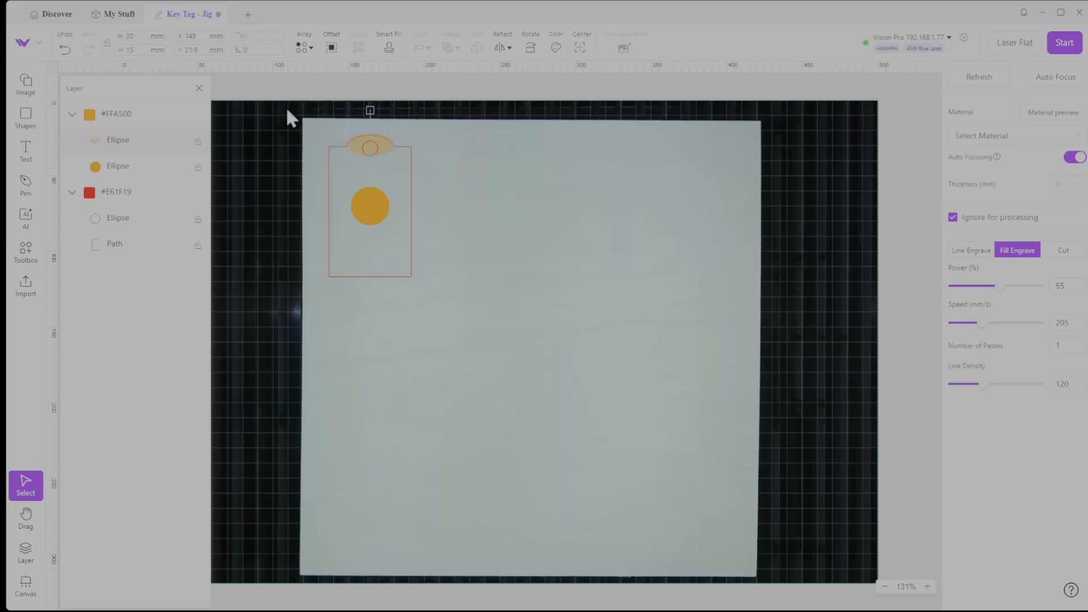
Move the complete key tag closer to the white sheet's upper-left corner, at about X 124 mm and Y 15 mm
{"action": "left_click_drag", "start_coordinate": [285, 107], "coordinate": [477, 325]}
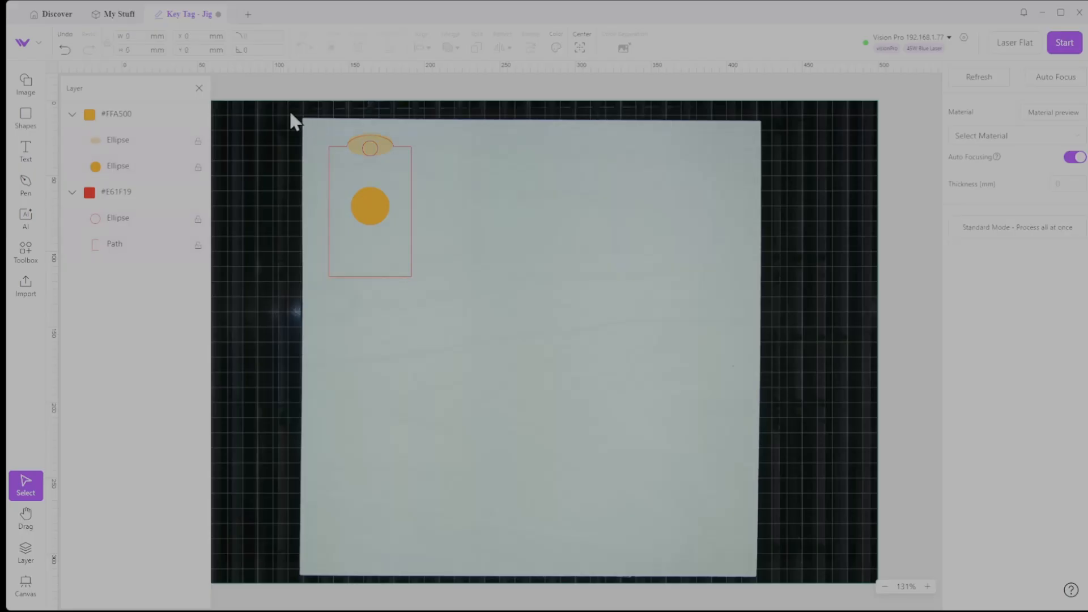
{"action": "left_click_drag", "start_coordinate": [295, 119], "coordinate": [479, 321]}
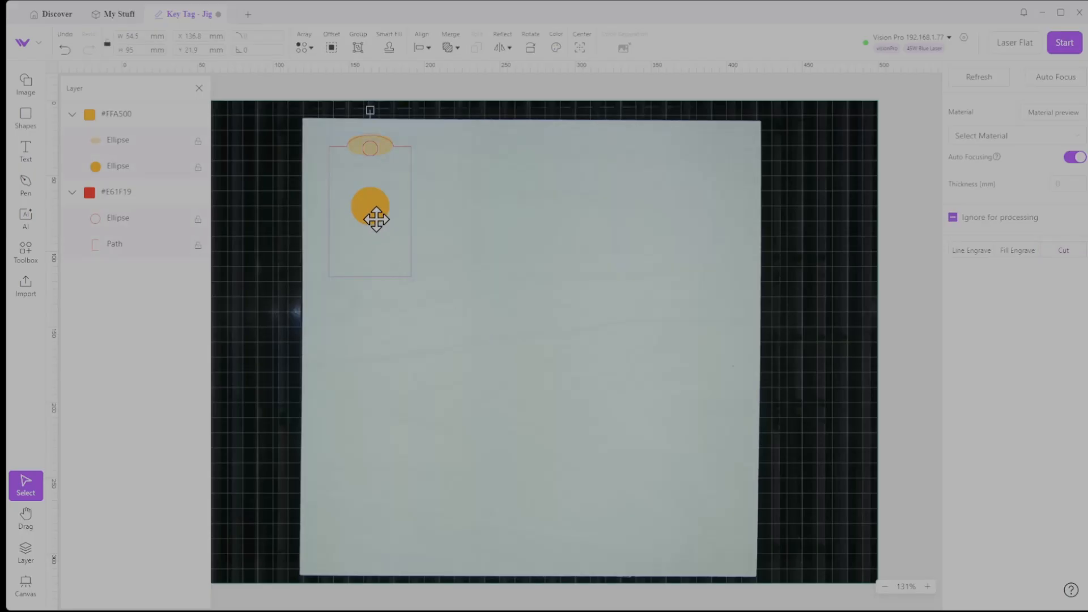
{"action": "mouse_move", "coordinate": [376, 219]}
{"action": "left_mouse_down"}
{"action": "mouse_move", "coordinate": [353, 197]}
{"action": "mouse_move", "coordinate": [357, 209]}
{"action": "left_mouse_up"}
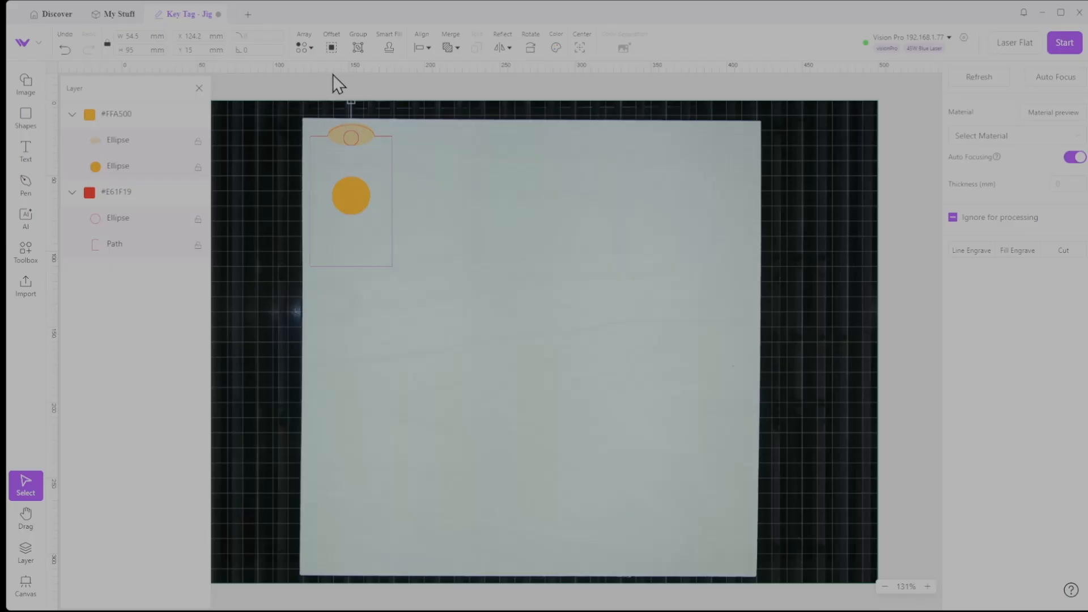
Start an array of the selected key tag with 5 columns and 5 mm column spacing
{"action": "left_click", "coordinate": [312, 48]}
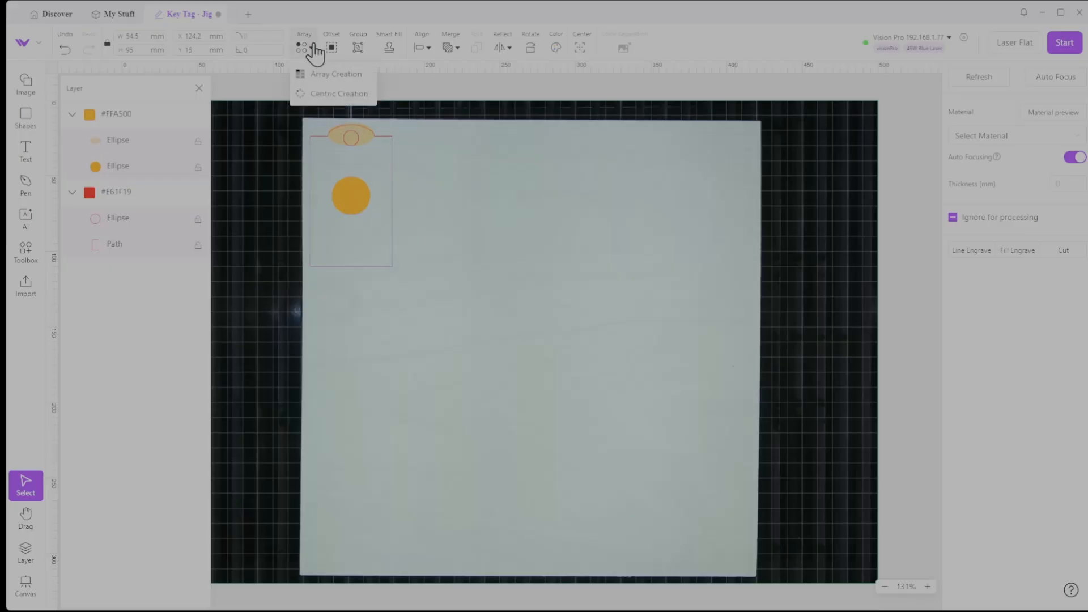
{"action": "left_click", "coordinate": [338, 76]}
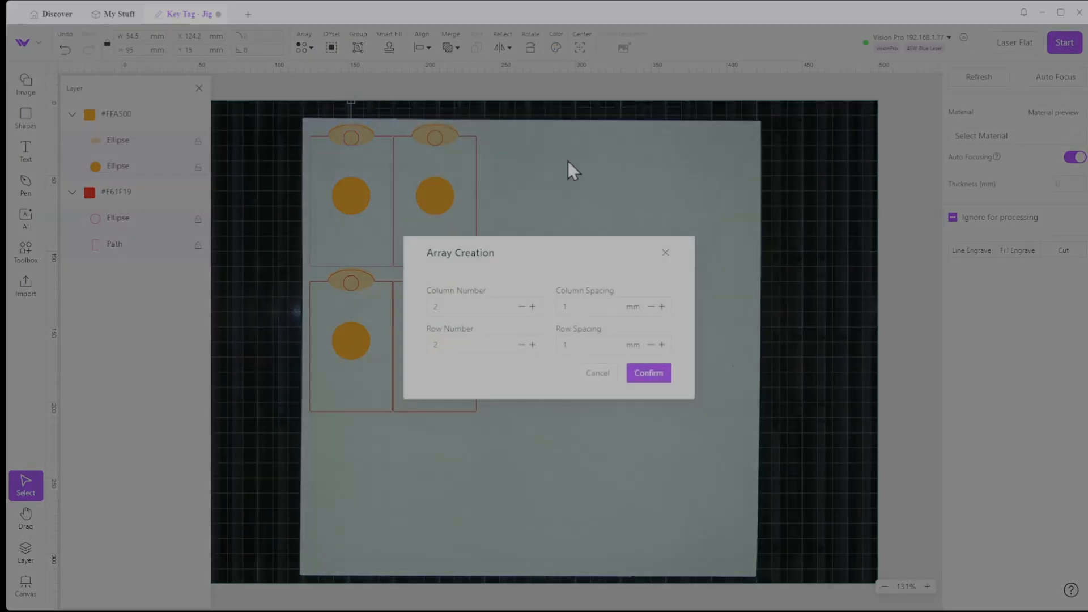
{"action": "left_click", "coordinate": [532, 307]}
{"action": "left_click", "coordinate": [533, 307]}
{"action": "left_click", "coordinate": [532, 306]}
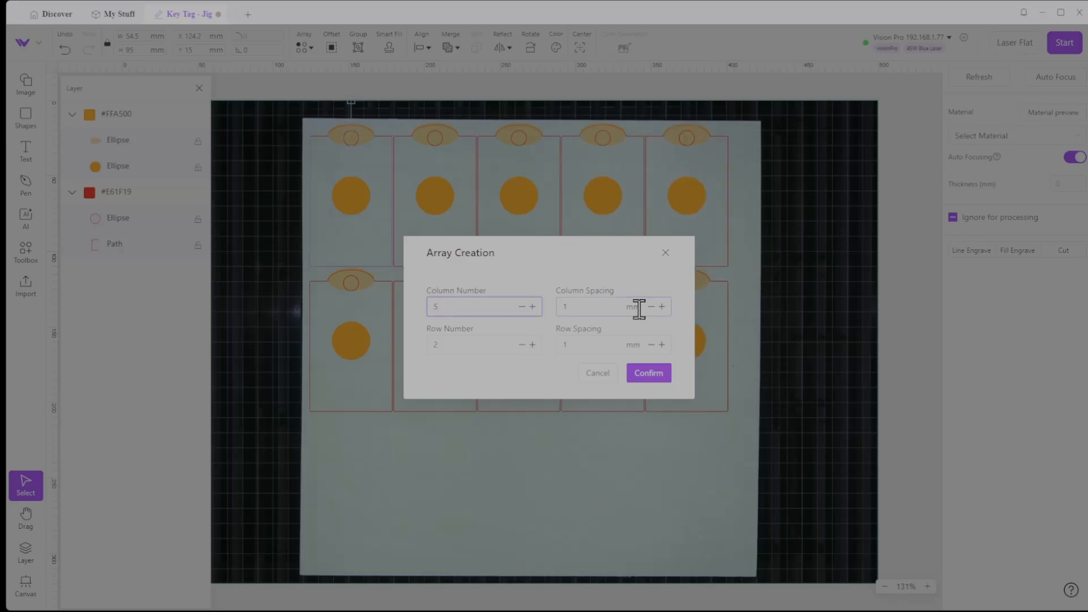
{"action": "double_click", "coordinate": [587, 307]}
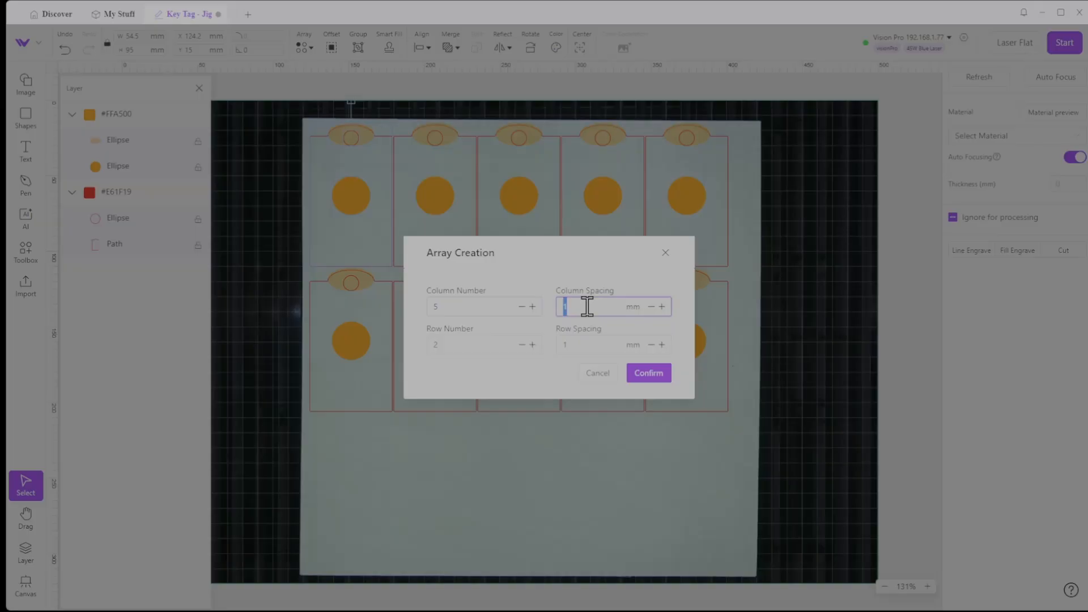
{"action": "type", "text": "5"}
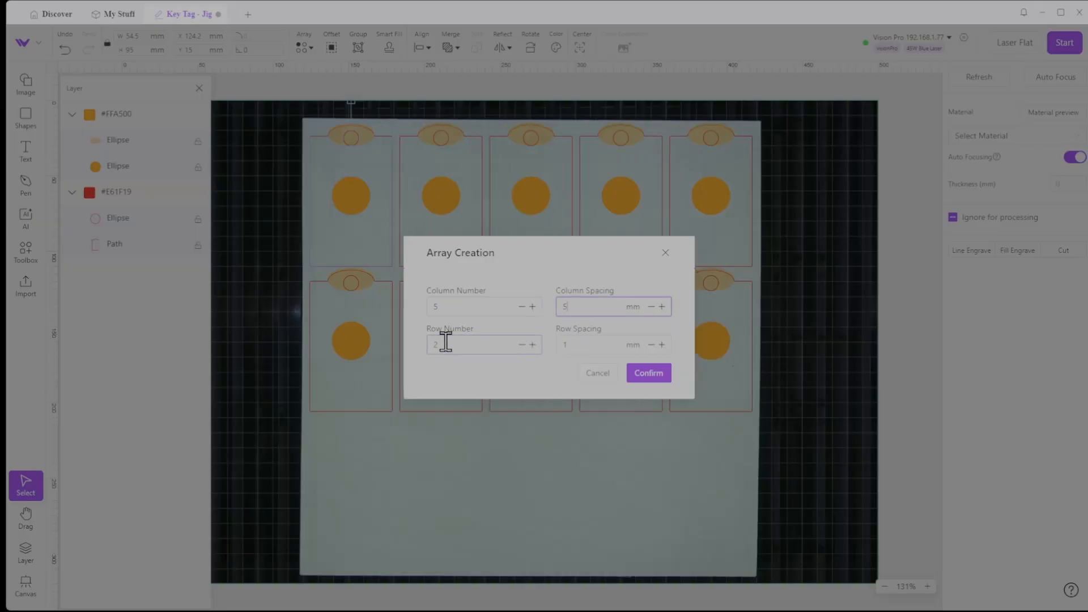
Set the array to 3 rows with 4 mm row spacing and create it
{"action": "left_click", "coordinate": [533, 344]}
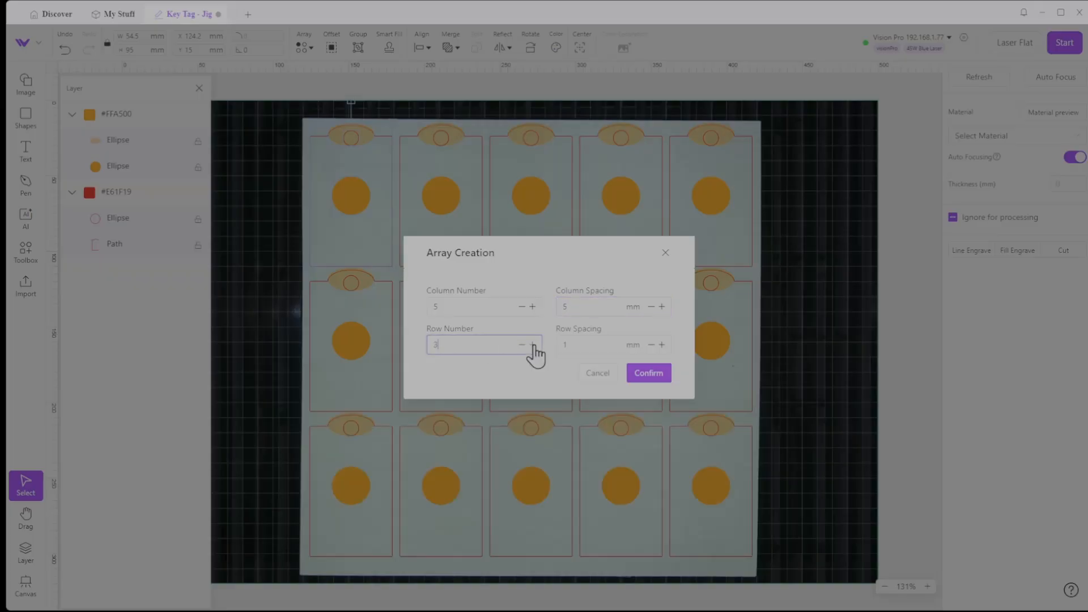
{"action": "left_click", "coordinate": [575, 345]}
{"action": "double_click", "coordinate": [578, 345]}
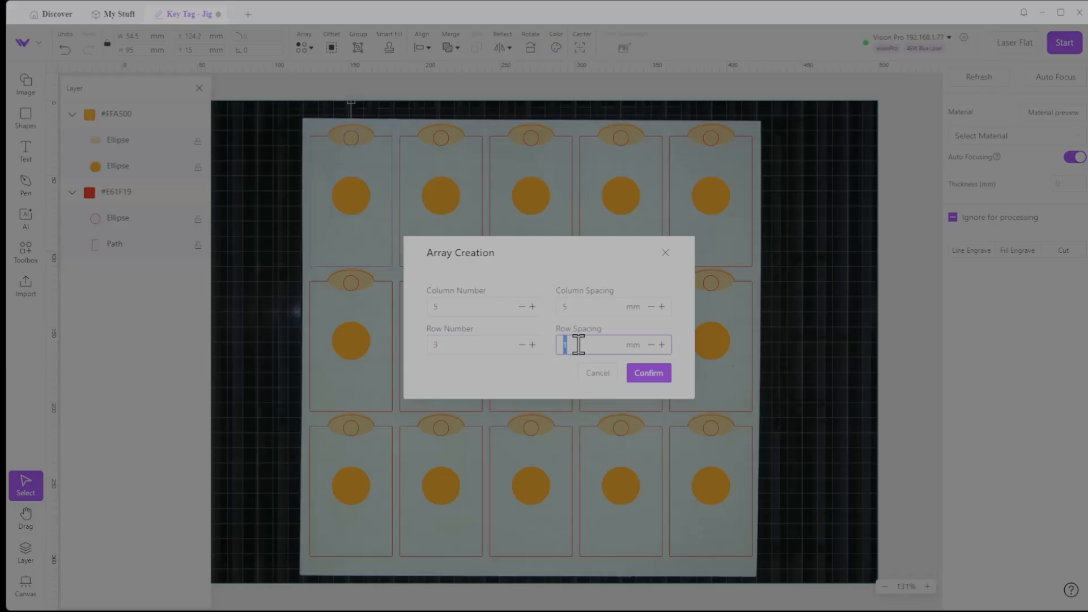
{"action": "type", "text": "3"}
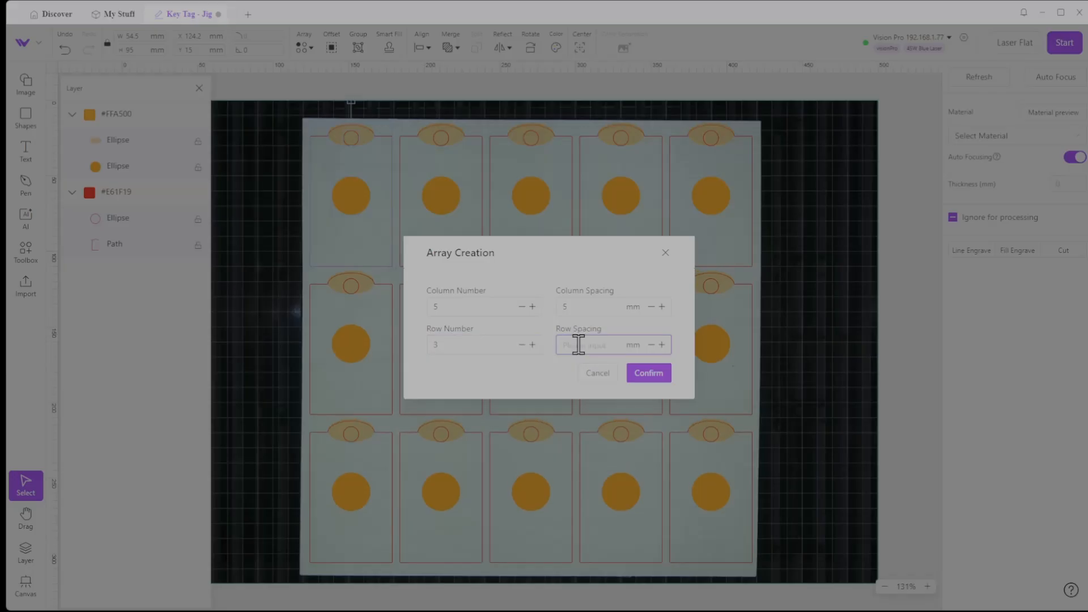
{"action": "type", "text": "4"}
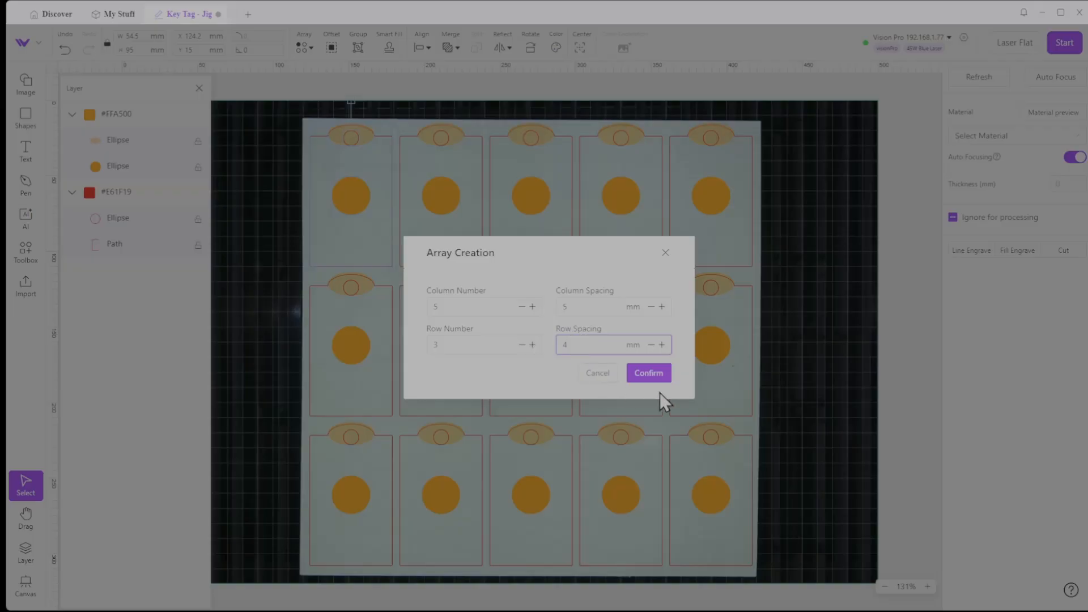
{"action": "left_click", "coordinate": [648, 375]}
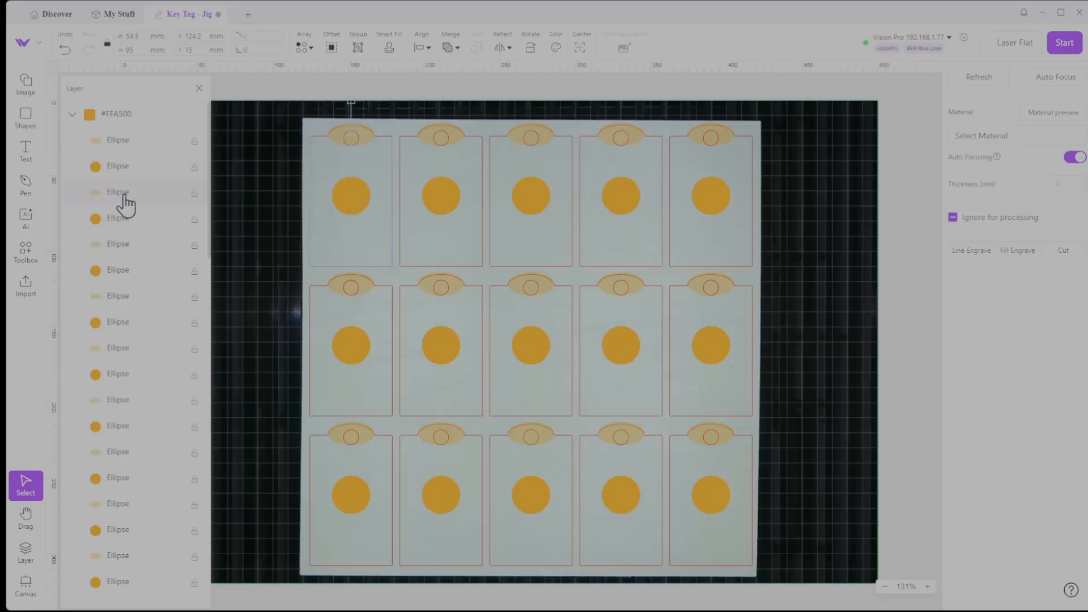
Reorder the first objects in the #FFA500 layer so the pale ellipses sit together above the orange circles
{"action": "left_click_drag", "start_coordinate": [125, 198], "coordinate": [114, 279]}
{"action": "left_click_drag", "start_coordinate": [118, 220], "coordinate": [121, 259]}
{"action": "left_click_drag", "start_coordinate": [113, 401], "coordinate": [114, 365]}
{"action": "left_click_drag", "start_coordinate": [122, 460], "coordinate": [128, 301]}
{"action": "left_click_drag", "start_coordinate": [111, 510], "coordinate": [116, 338]}
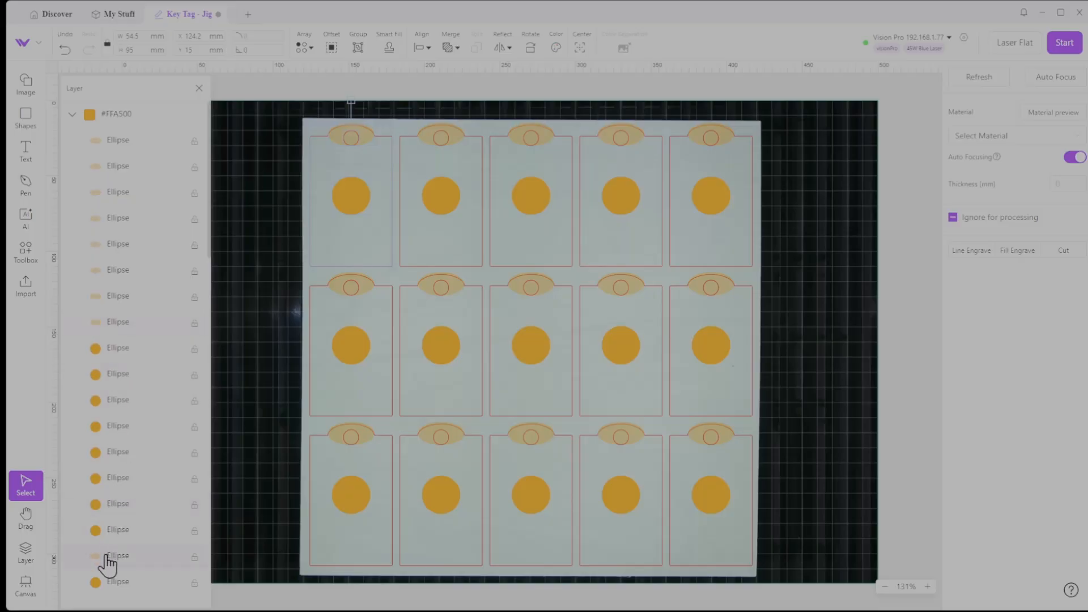
{"action": "left_click_drag", "start_coordinate": [108, 559], "coordinate": [132, 148]}
Move the remaining pale ellipses from the lower part of the #FFA500 layer up to the other ellipses, above all circles
{"action": "scroll", "coordinate": [132, 419], "scroll_direction": "down", "scroll_amount": 4}
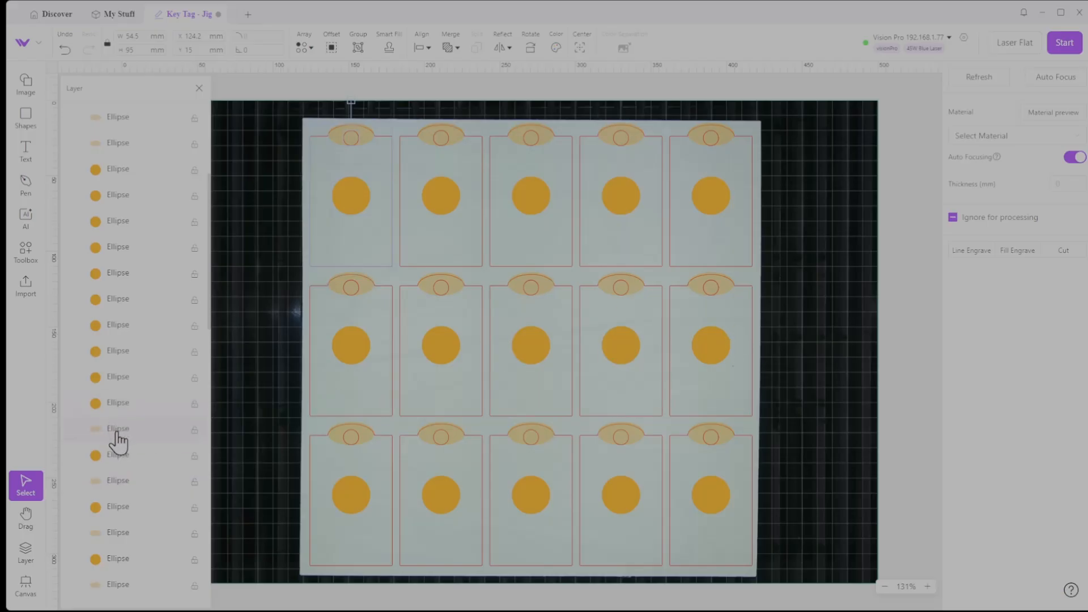
{"action": "left_click_drag", "start_coordinate": [117, 423], "coordinate": [111, 176]}
{"action": "left_click_drag", "start_coordinate": [112, 485], "coordinate": [116, 244]}
{"action": "left_click_drag", "start_coordinate": [117, 537], "coordinate": [114, 263]}
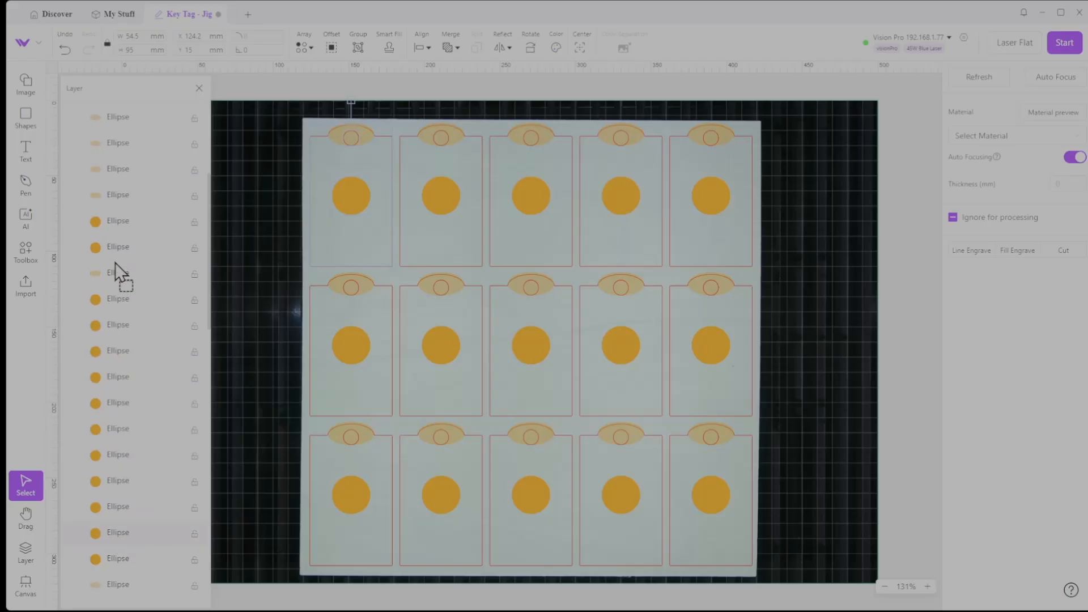
{"action": "scroll", "coordinate": [108, 585], "scroll_direction": "down", "scroll_amount": 3}
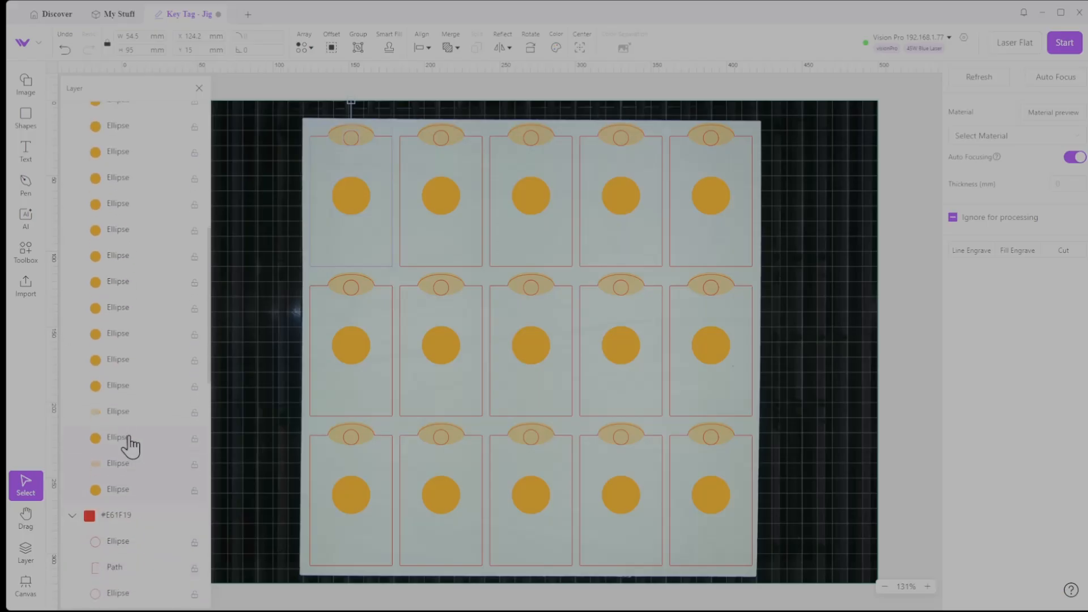
{"action": "left_click_drag", "start_coordinate": [126, 420], "coordinate": [128, 132]}
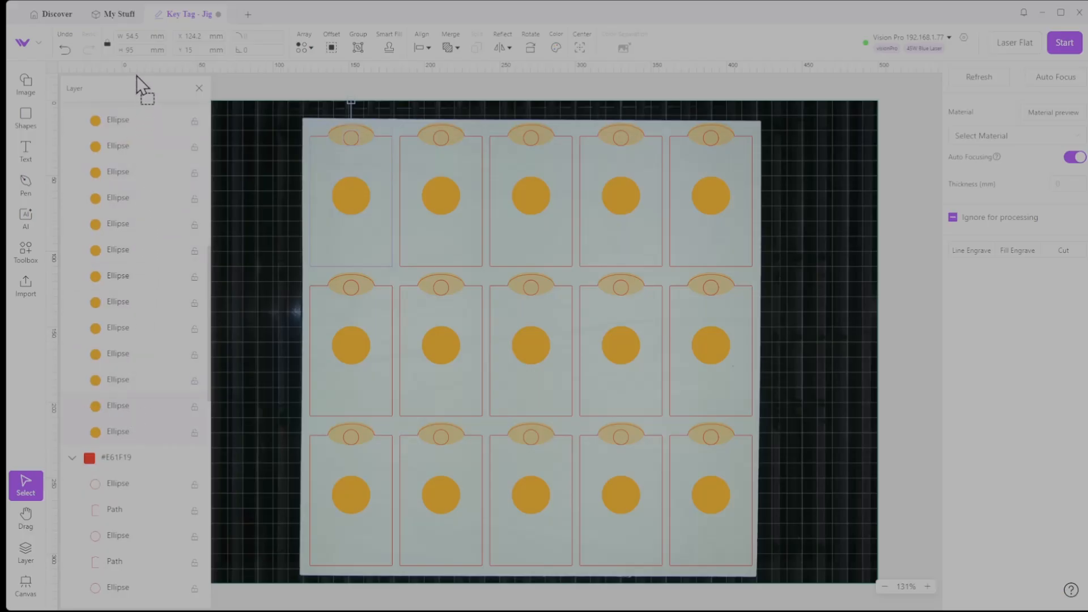
{"action": "left_click_drag", "start_coordinate": [137, 76], "coordinate": [128, 321]}
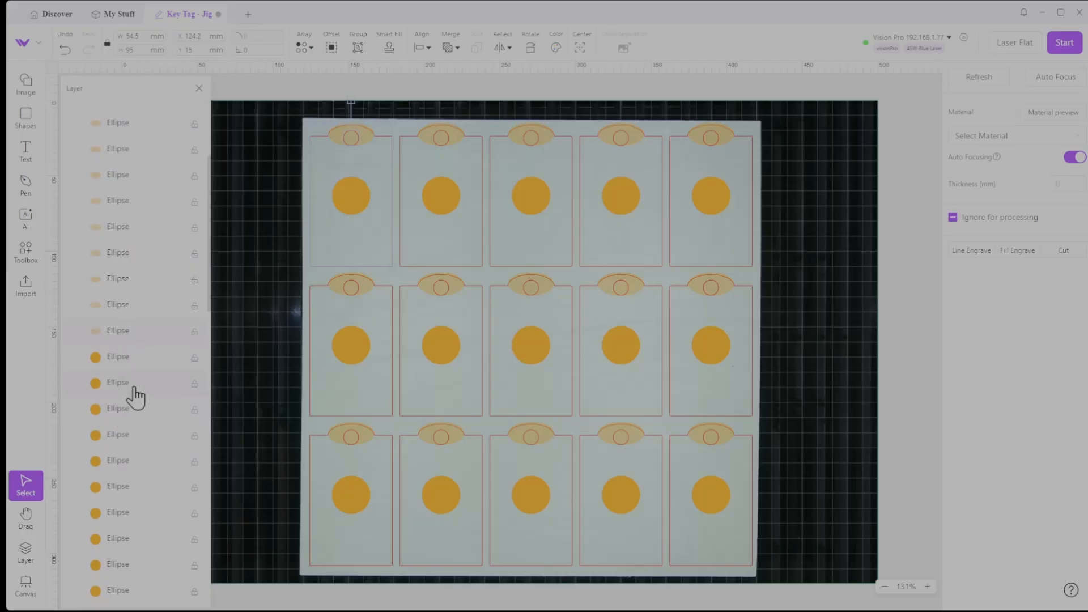
Examine the #FFA500 layer's object order to check that the ellipses and circles are grouped separately
{"action": "scroll", "coordinate": [146, 415], "scroll_direction": "down", "scroll_amount": 5}
{"action": "scroll", "coordinate": [146, 416], "scroll_direction": "down", "scroll_amount": 2}
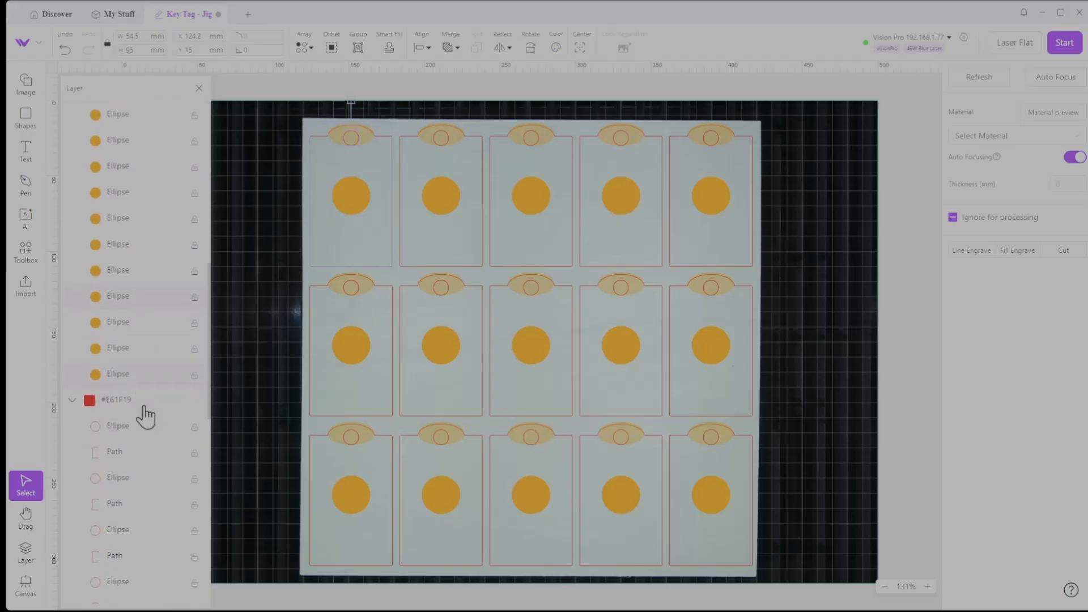
{"action": "scroll", "coordinate": [156, 395], "scroll_direction": "up", "scroll_amount": 2}
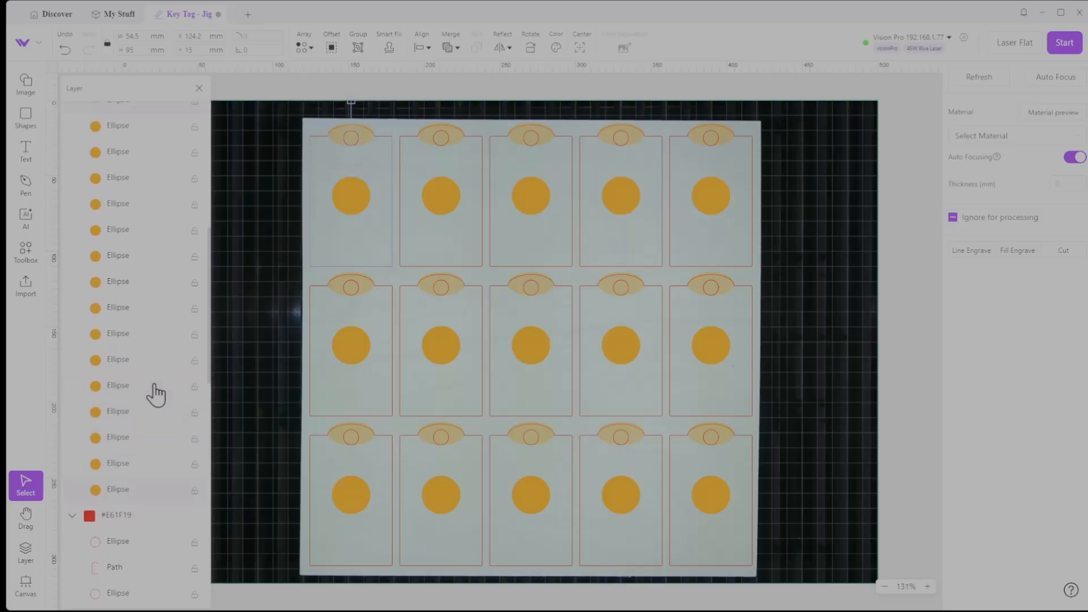
{"action": "scroll", "coordinate": [153, 392], "scroll_direction": "up", "scroll_amount": 5}
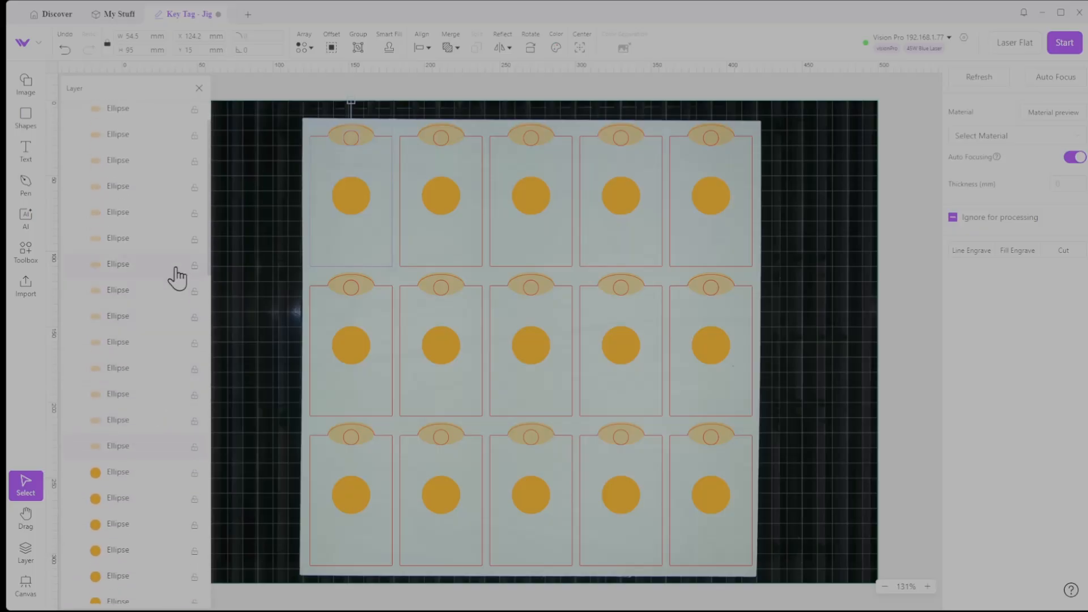
{"action": "scroll", "coordinate": [178, 278], "scroll_direction": "up", "scroll_amount": 4}
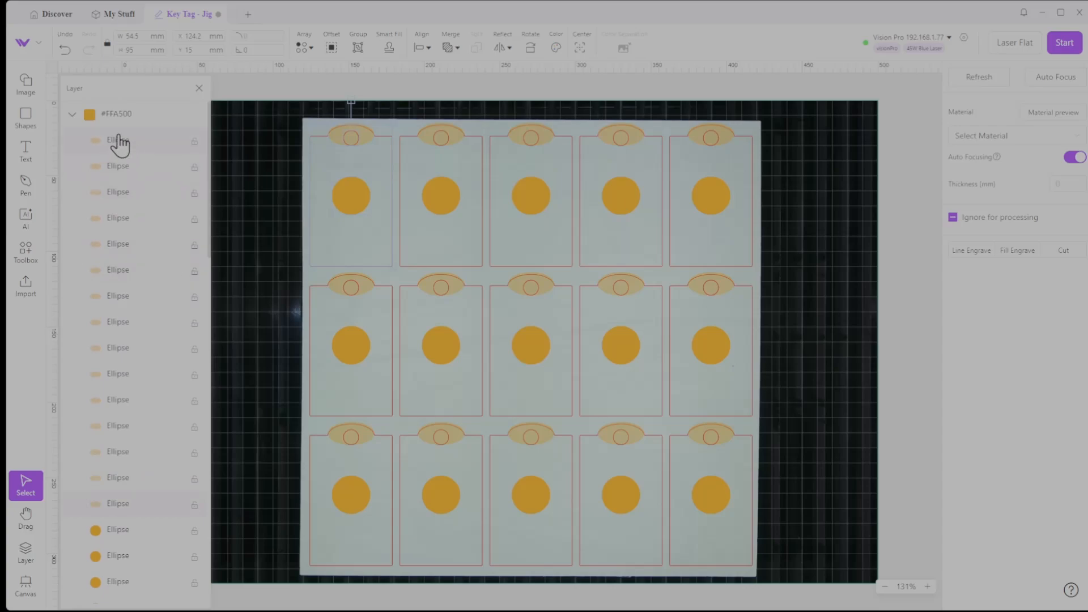
{"action": "left_click", "coordinate": [116, 146]}
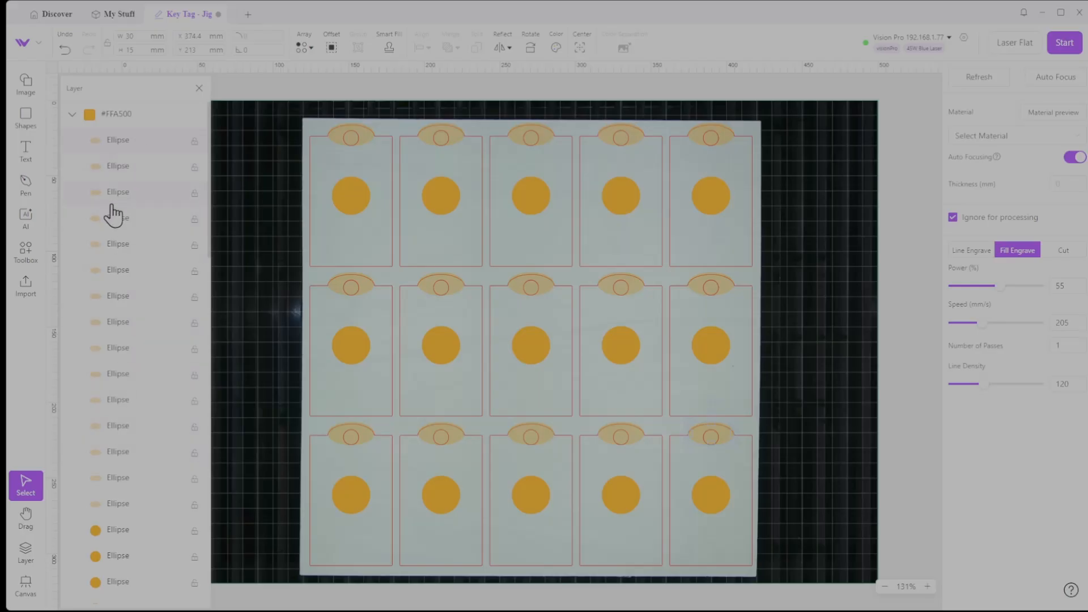
{"action": "scroll", "coordinate": [129, 354], "scroll_direction": "down", "scroll_amount": 4}
{"action": "scroll", "coordinate": [114, 437], "scroll_direction": "down", "scroll_amount": 5}
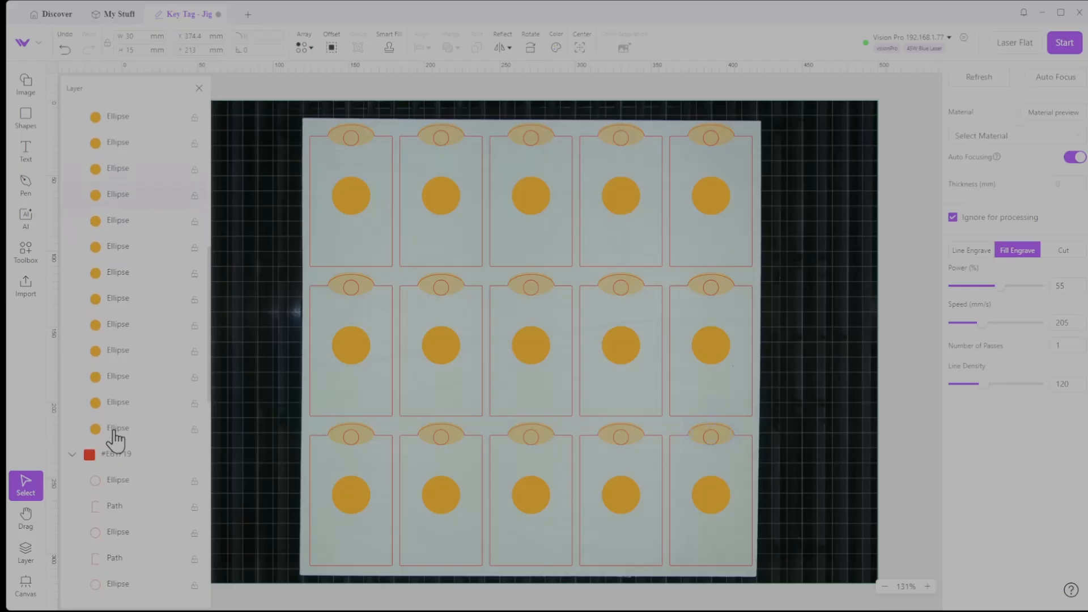
{"action": "scroll", "coordinate": [115, 435], "scroll_direction": "up", "scroll_amount": 2}
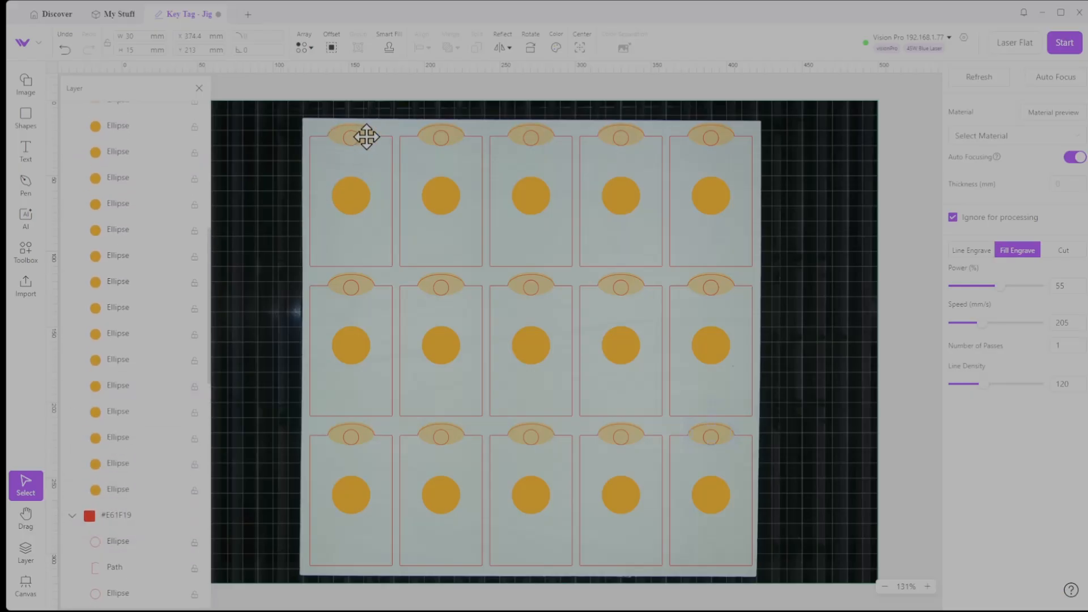
{"action": "left_click", "coordinate": [270, 180]}
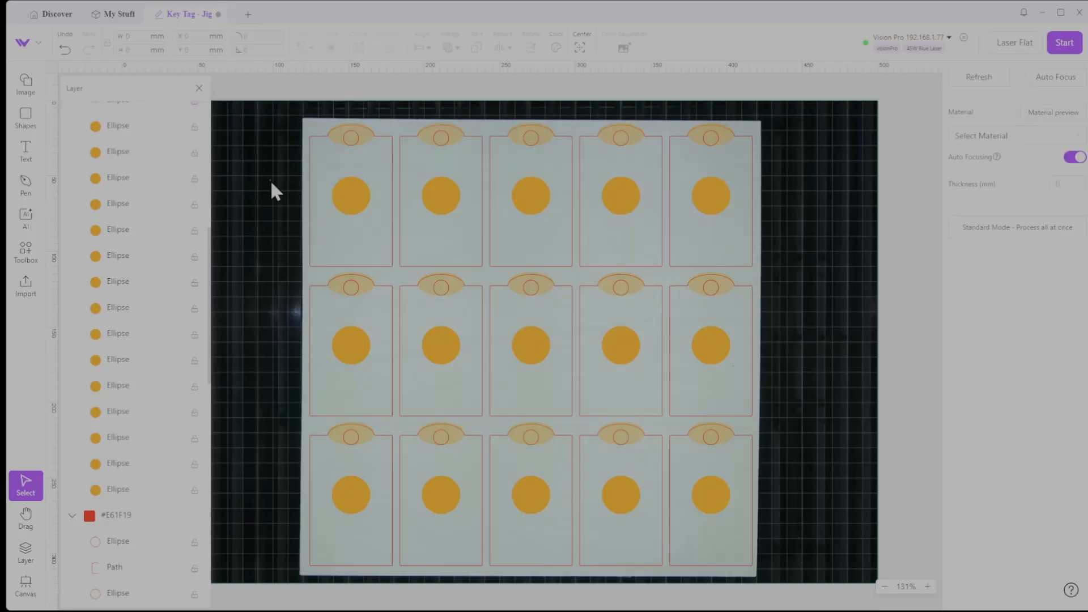
Select the orange ellipses at the top of all fifteen tags and include them in processing
{"action": "left_click", "coordinate": [367, 135]}
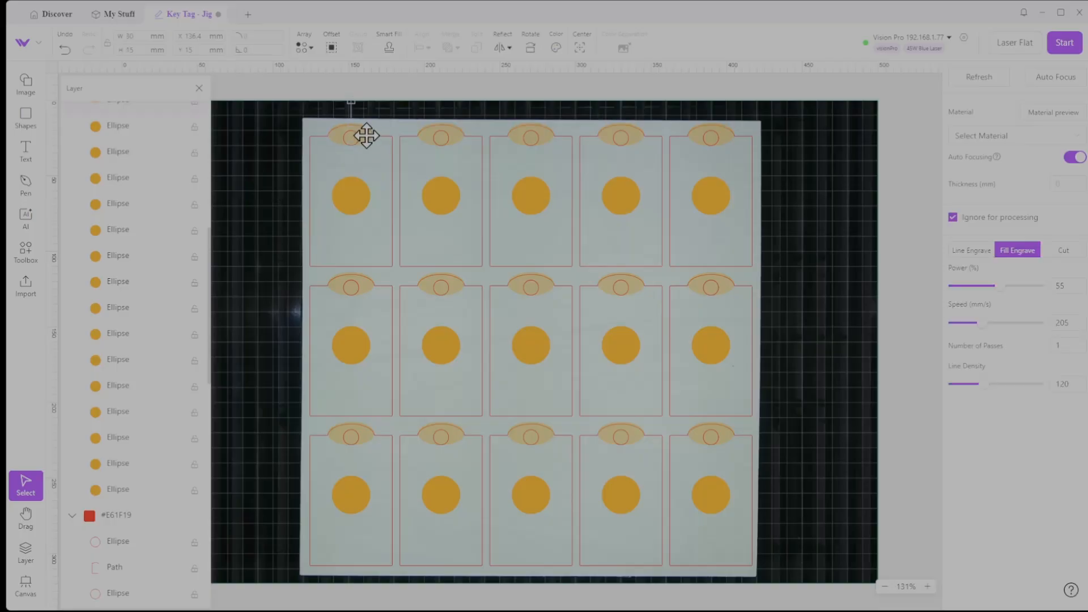
{"action": "scroll", "coordinate": [134, 238], "scroll_direction": "up", "scroll_amount": 5}
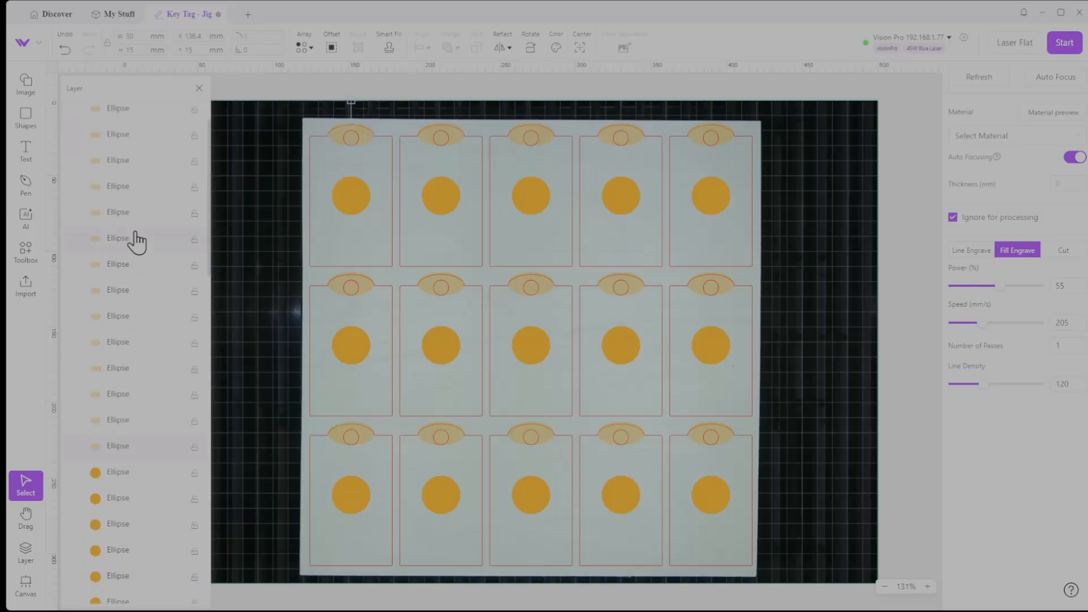
{"action": "scroll", "coordinate": [136, 240], "scroll_direction": "down", "scroll_amount": 2}
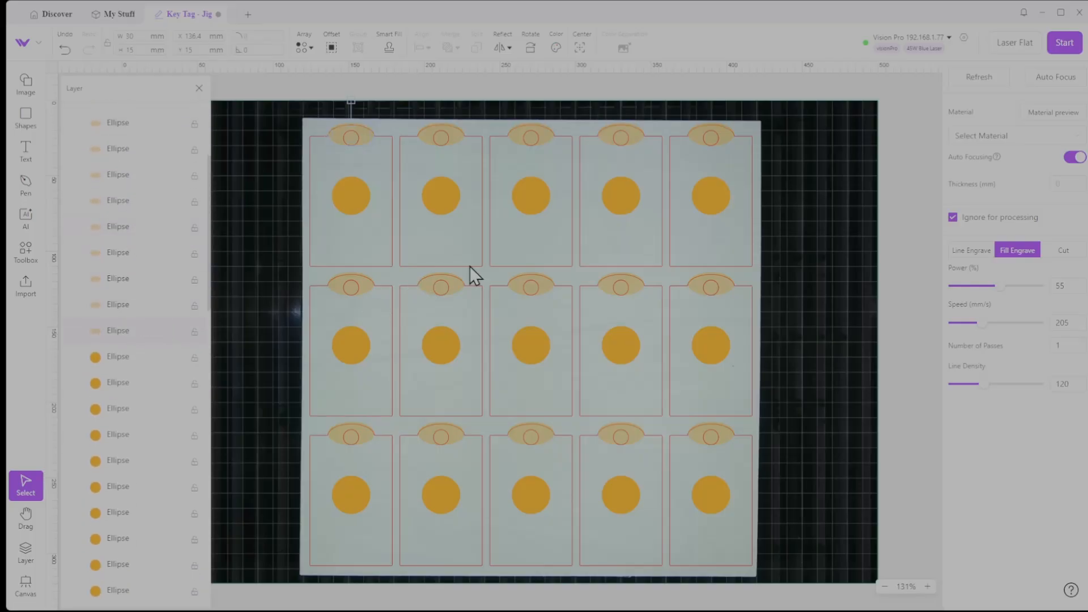
{"action": "left_click", "coordinate": [456, 136], "text": "shift"}
{"action": "left_click", "coordinate": [629, 136], "text": "shift"}
{"action": "left_click", "coordinate": [366, 283], "text": "shift"}
{"action": "left_click", "coordinate": [546, 284], "text": "shift"}
{"action": "left_click", "coordinate": [632, 287], "text": "shift"}
{"action": "left_click", "coordinate": [725, 283], "text": "shift"}
{"action": "left_click", "coordinate": [726, 434], "text": "shift"}
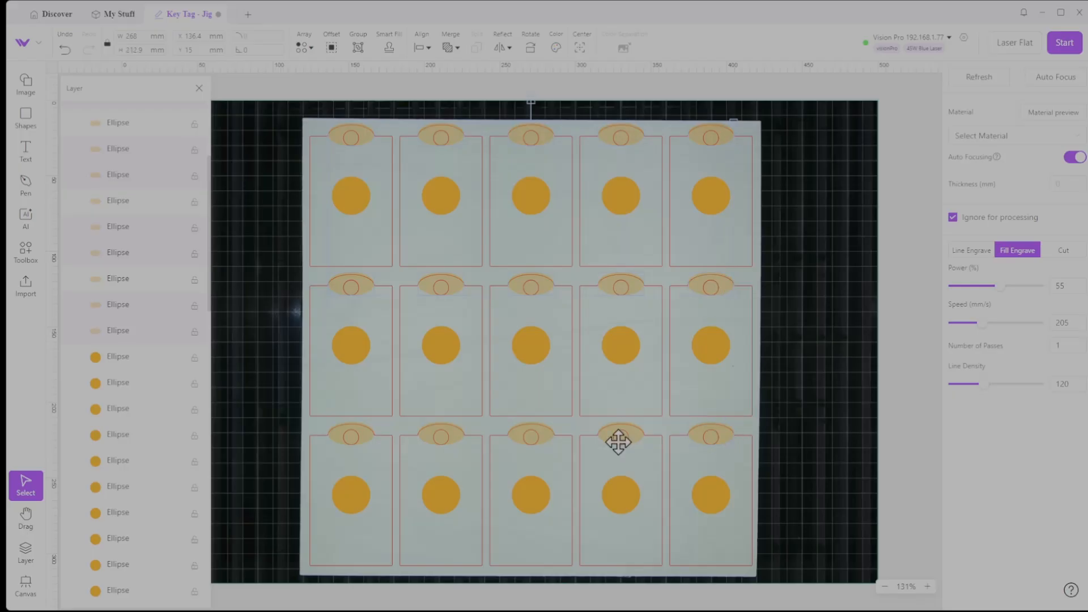
{"action": "left_click", "coordinate": [635, 436], "text": "shift"}
{"action": "left_click", "coordinate": [542, 436], "text": "shift"}
{"action": "left_click", "coordinate": [445, 436], "text": "shift"}
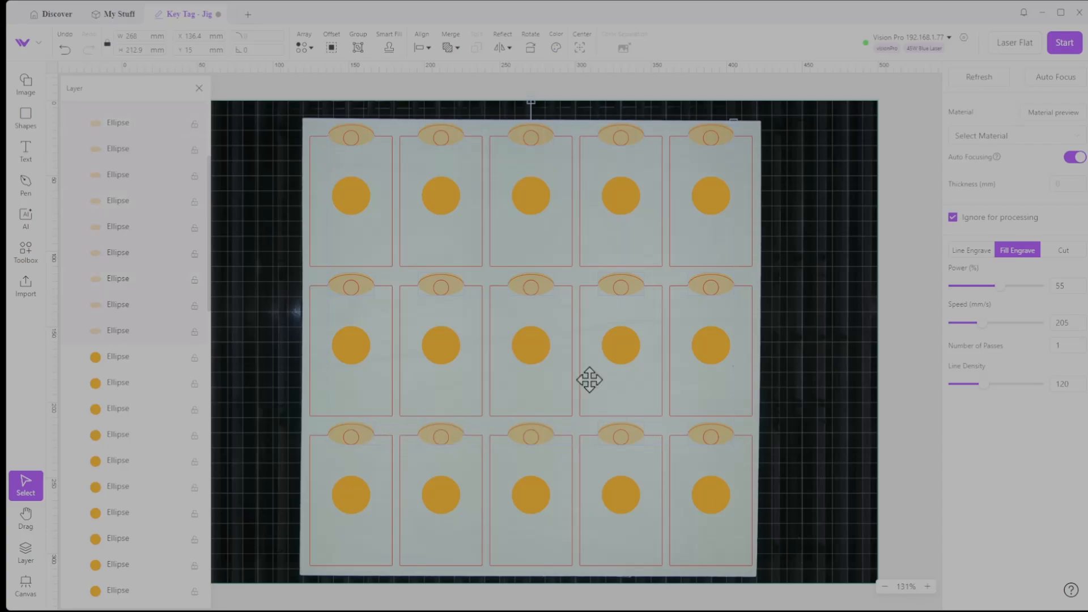
{"action": "left_click", "coordinate": [952, 218]}
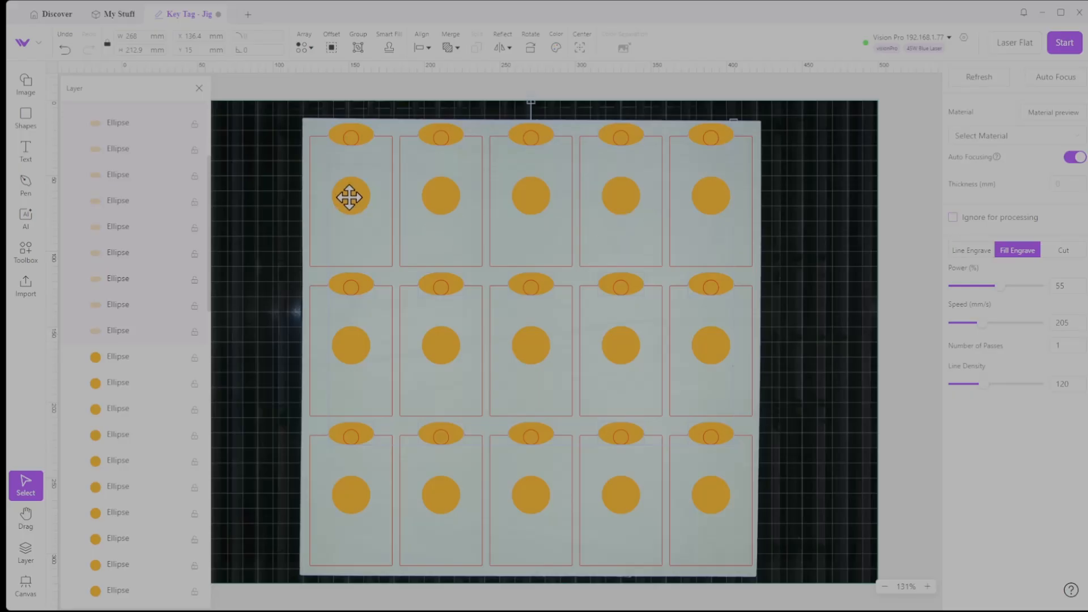
Select the orange circles in the middle of all fifteen tags and set them to be ignored for processing
{"action": "left_click", "coordinate": [250, 202]}
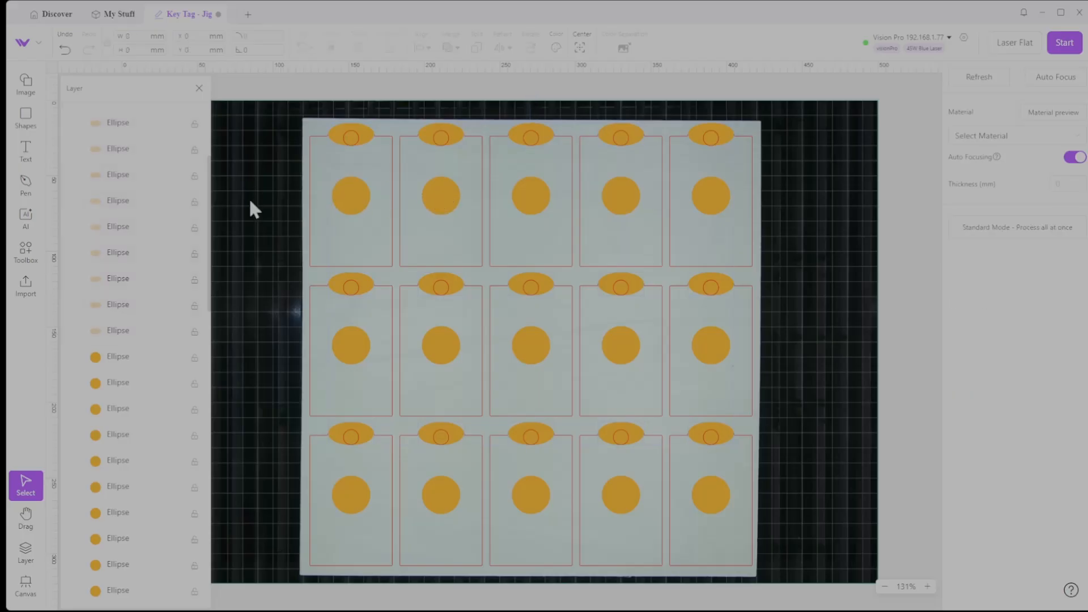
{"action": "left_click", "coordinate": [346, 198]}
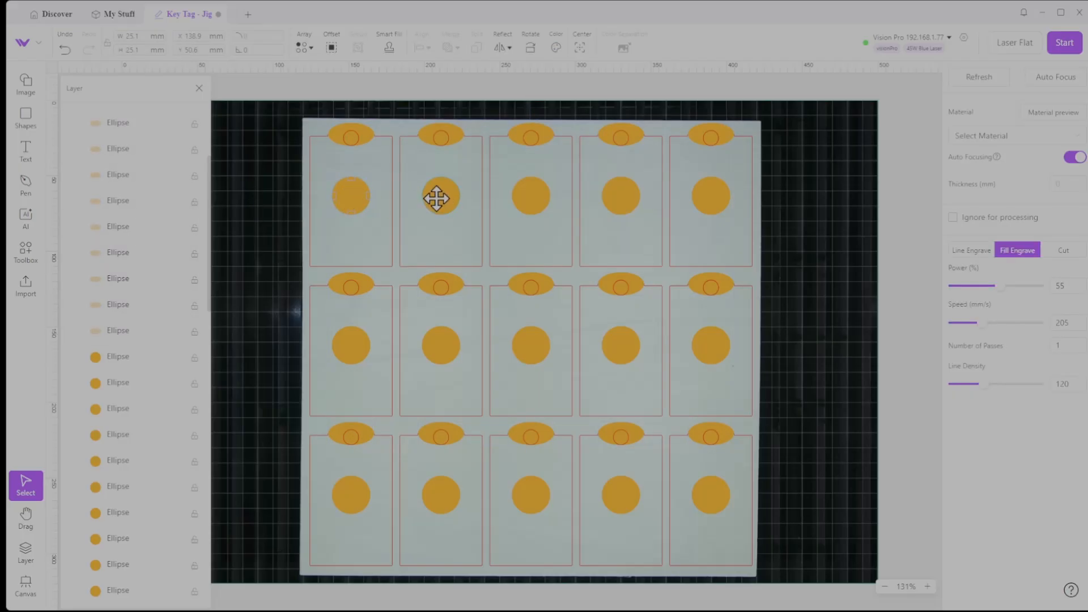
{"action": "left_click", "coordinate": [531, 196], "text": "shift"}
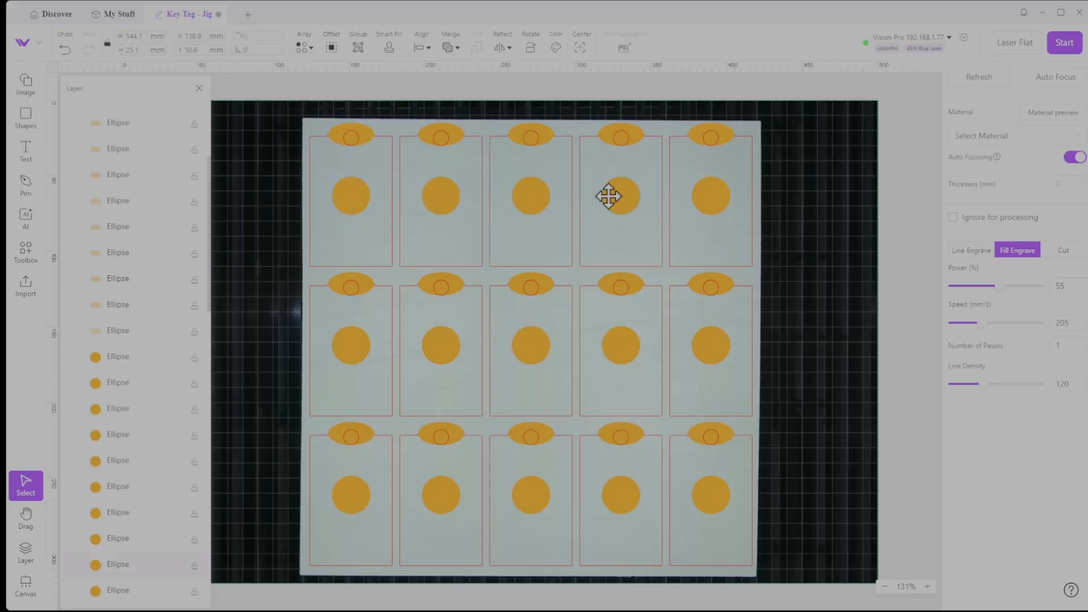
{"action": "left_click", "coordinate": [618, 196], "text": "shift"}
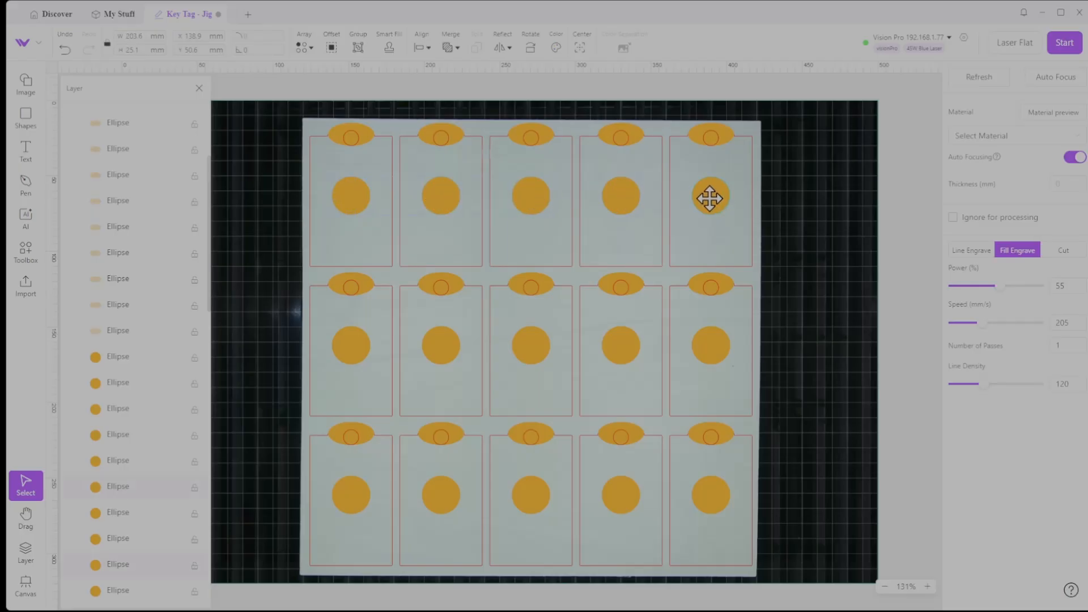
{"action": "left_click", "coordinate": [710, 351], "text": "shift"}
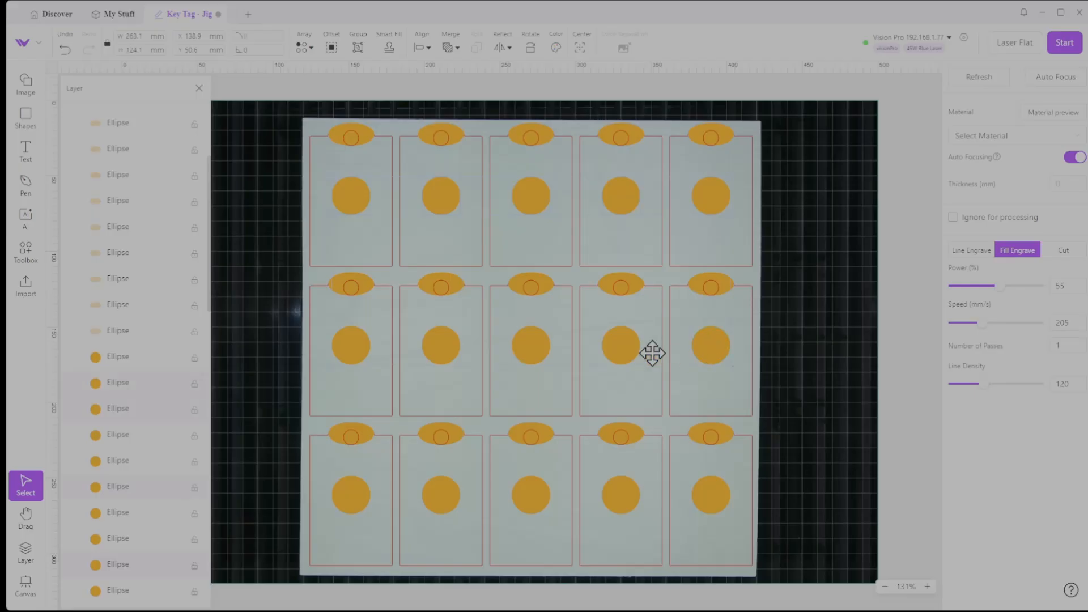
{"action": "left_click", "coordinate": [617, 350], "text": "shift"}
{"action": "left_click", "coordinate": [442, 348], "text": "shift"}
{"action": "left_click", "coordinate": [347, 346], "text": "shift"}
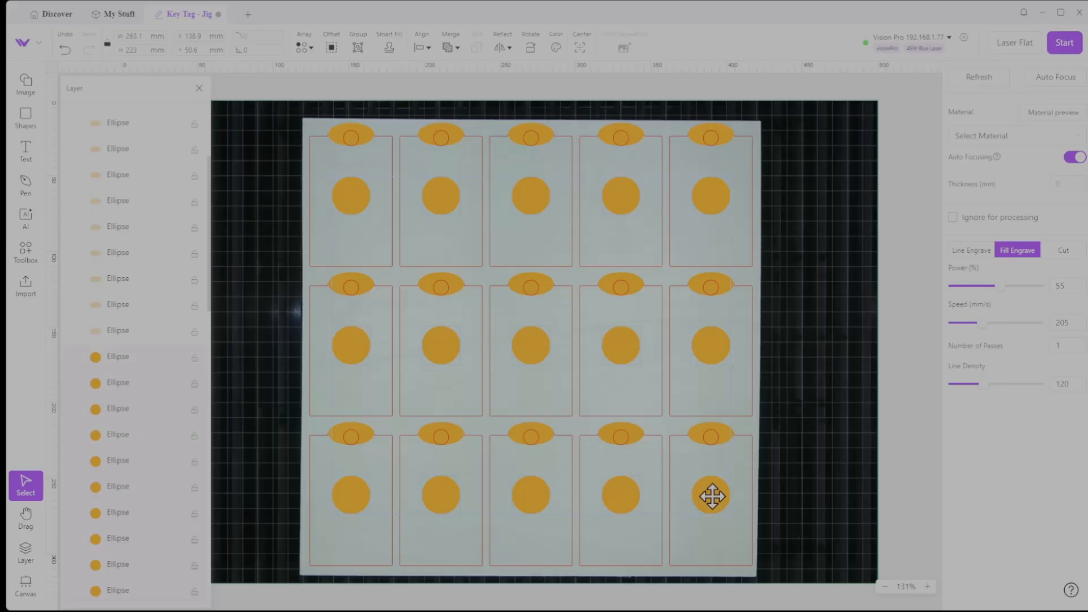
{"action": "scroll", "coordinate": [168, 350], "scroll_direction": "down", "scroll_amount": 7}
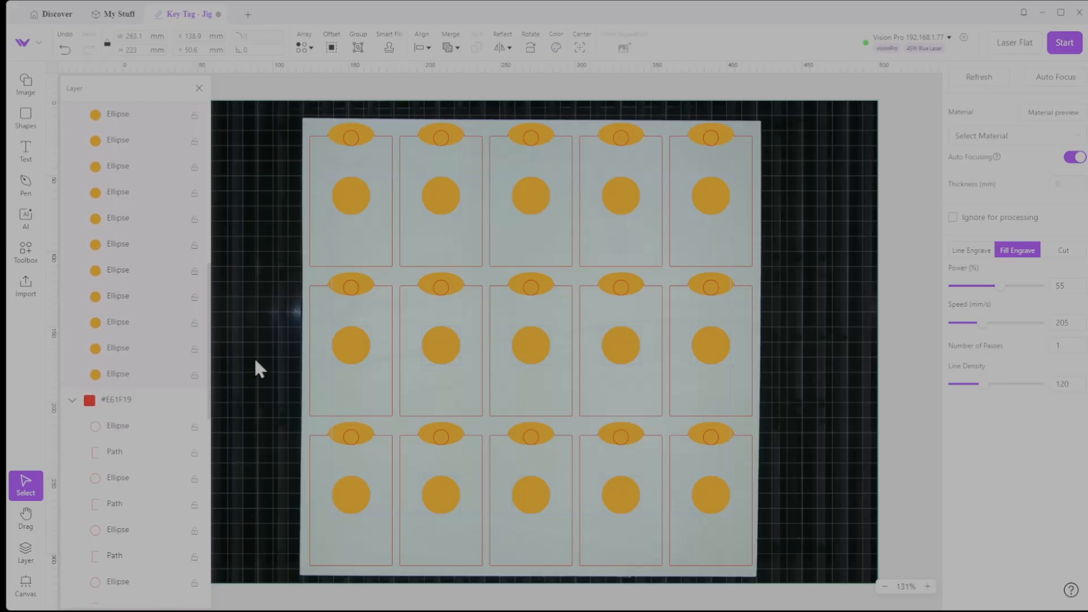
{"action": "left_click", "coordinate": [954, 218]}
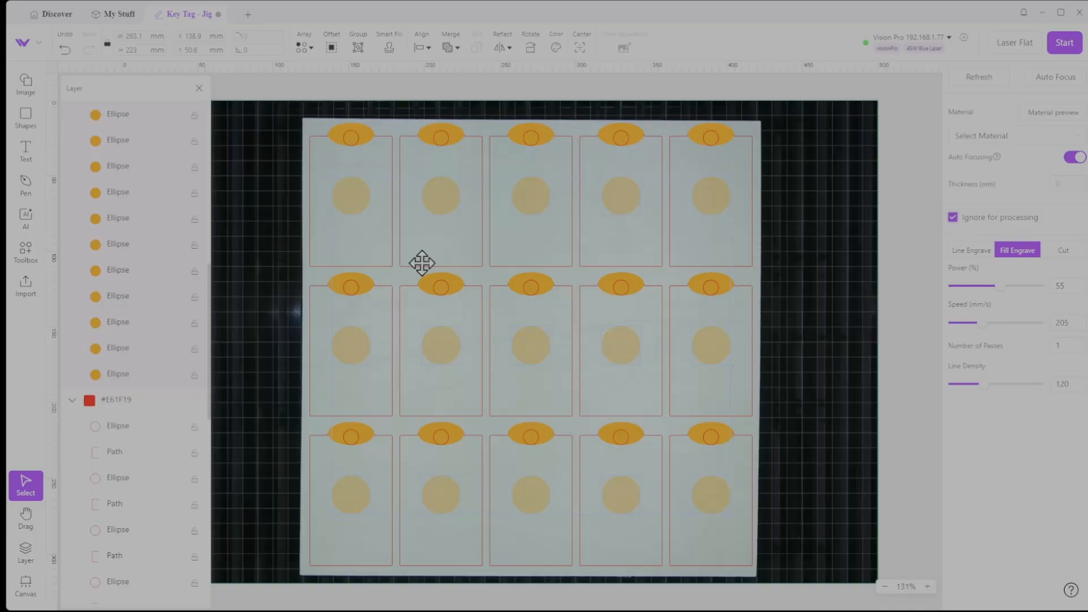
Select the whole #E61F19 cut layer, set it to be ignored for processing and include it again
{"action": "left_click", "coordinate": [124, 402]}
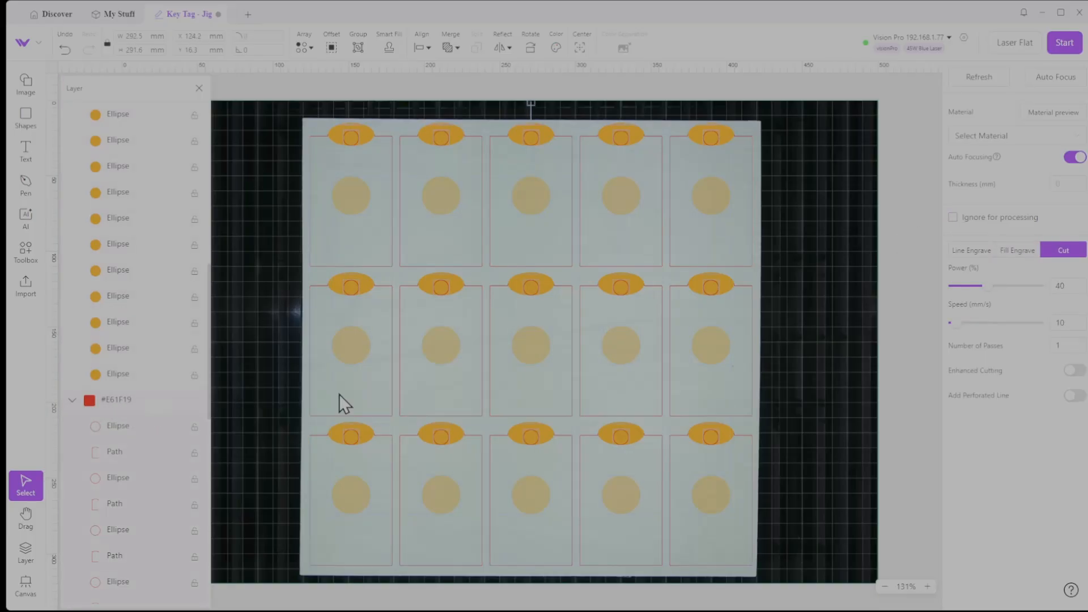
{"action": "left_click", "coordinate": [953, 218]}
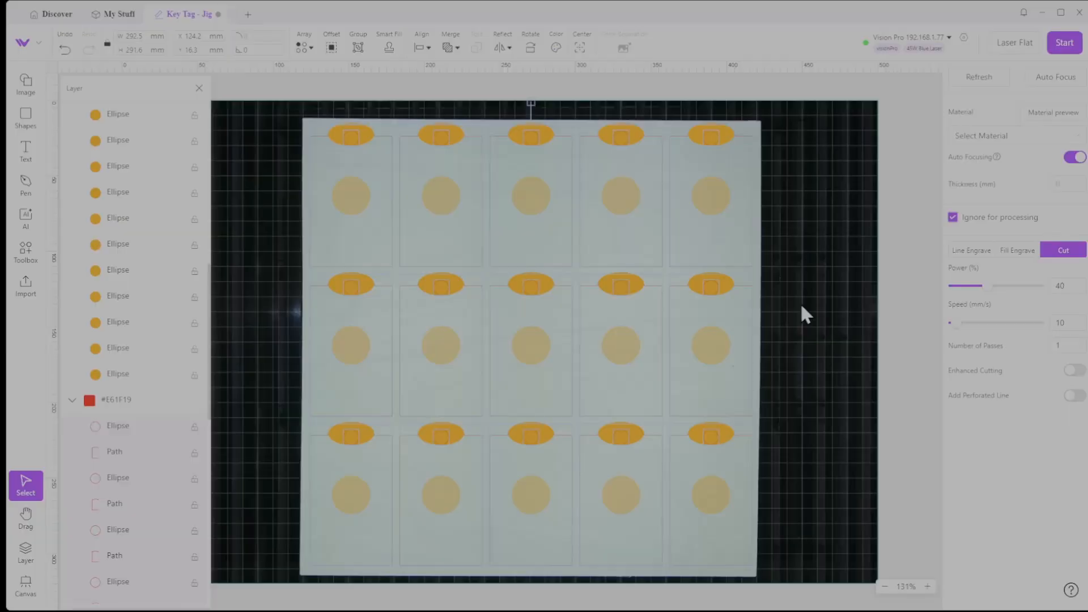
{"action": "left_click", "coordinate": [953, 217]}
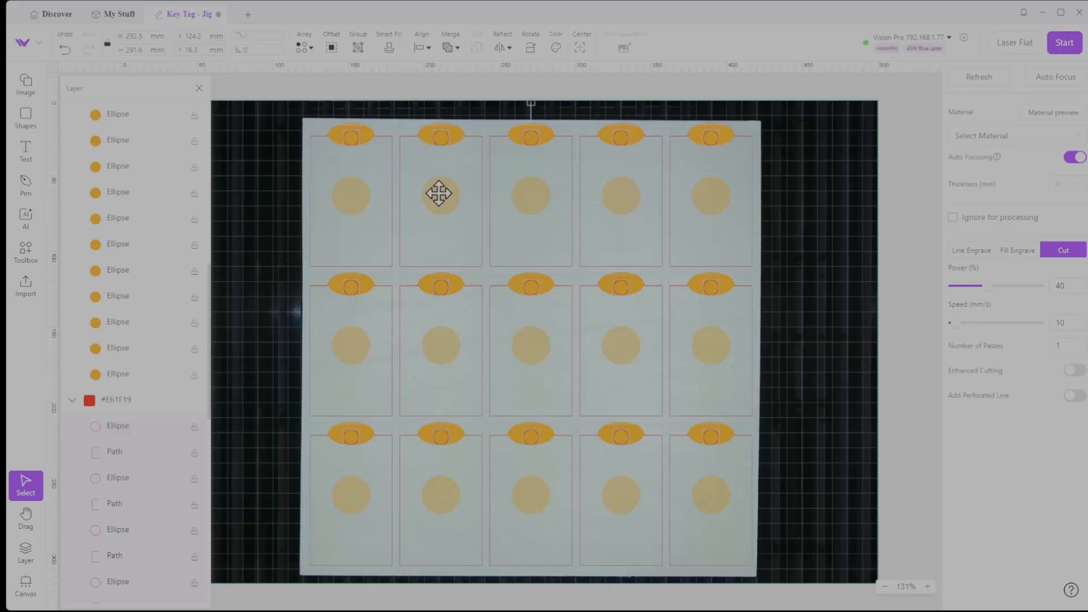
Add the orange circles to the cut-line selection, set everything selected to be ignored for processing and include it all again
{"action": "left_click", "coordinate": [438, 194], "text": "shift"}
{"action": "left_click", "coordinate": [535, 198], "text": "shift"}
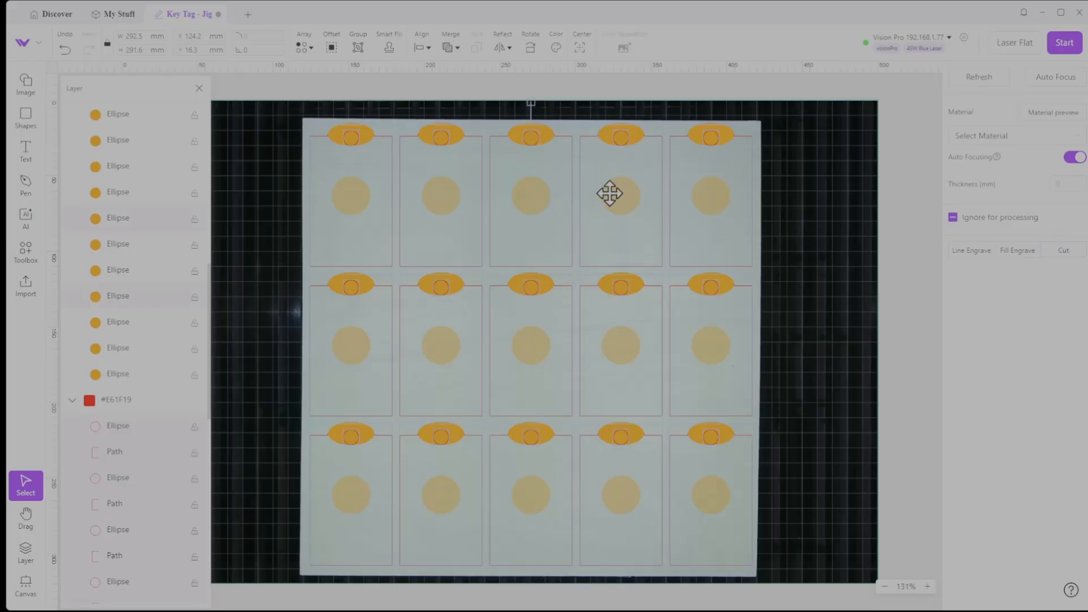
{"action": "left_click", "coordinate": [625, 191], "text": "shift"}
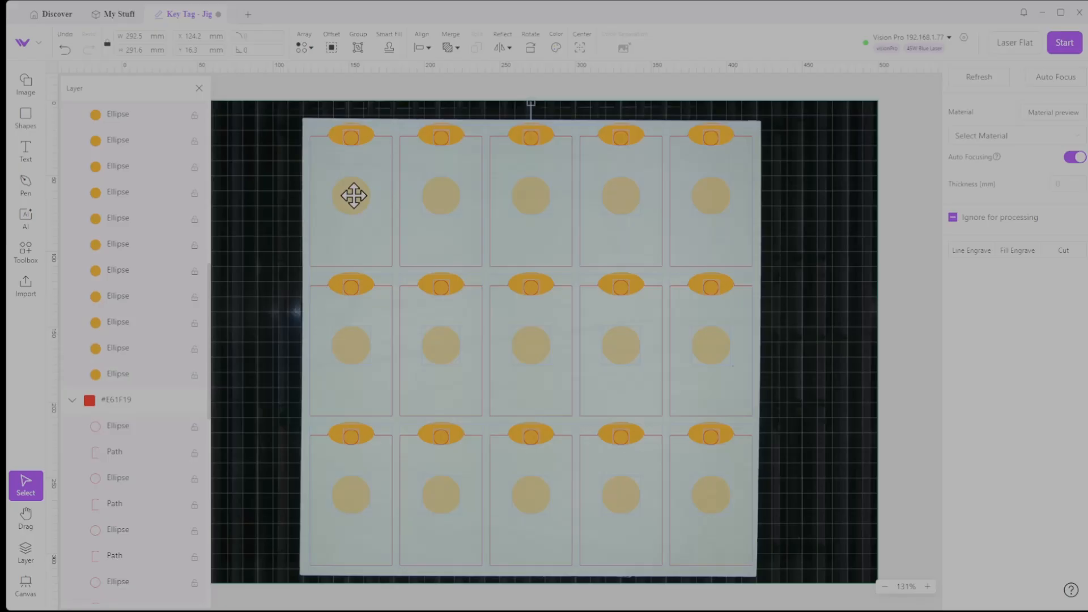
{"action": "left_click", "coordinate": [954, 217]}
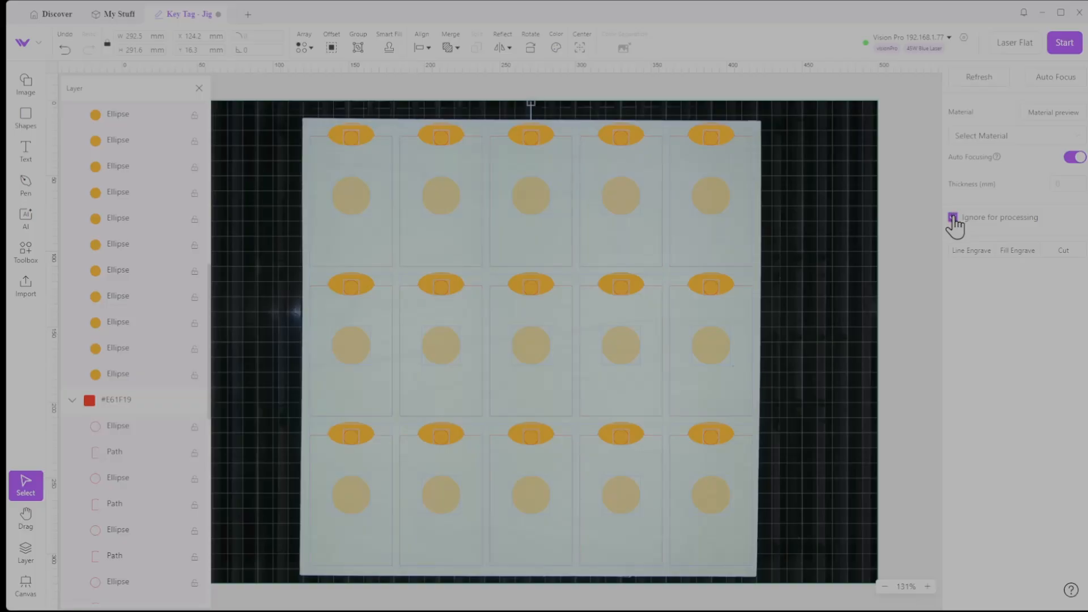
{"action": "left_click", "coordinate": [953, 217]}
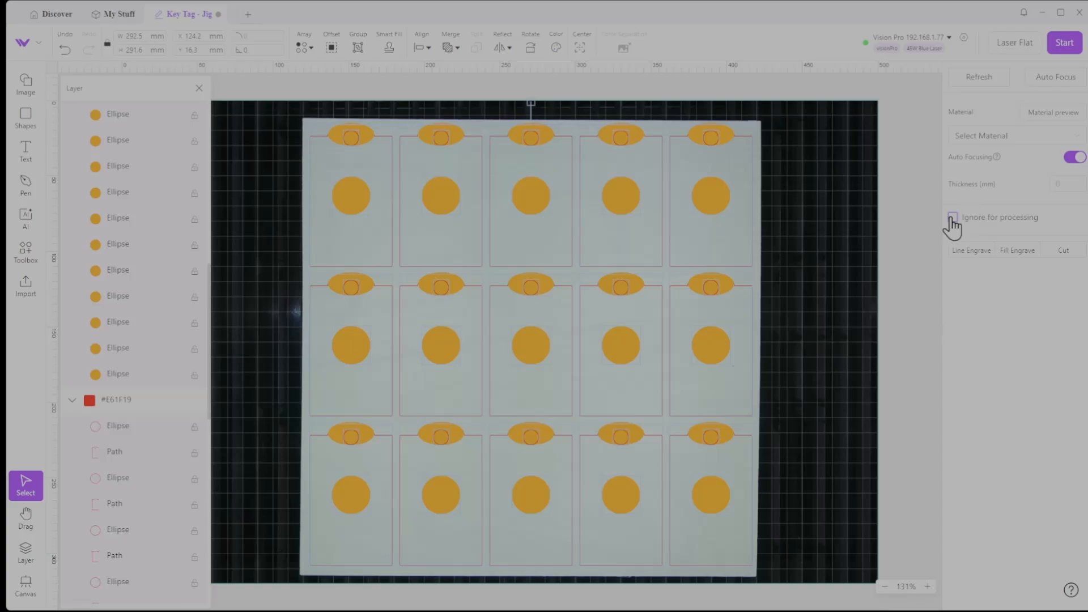
Switch Ignore for processing on and back off for the selected circles and cut lines after reviewing the object order
{"action": "scroll", "coordinate": [195, 238], "scroll_direction": "down", "scroll_amount": 5}
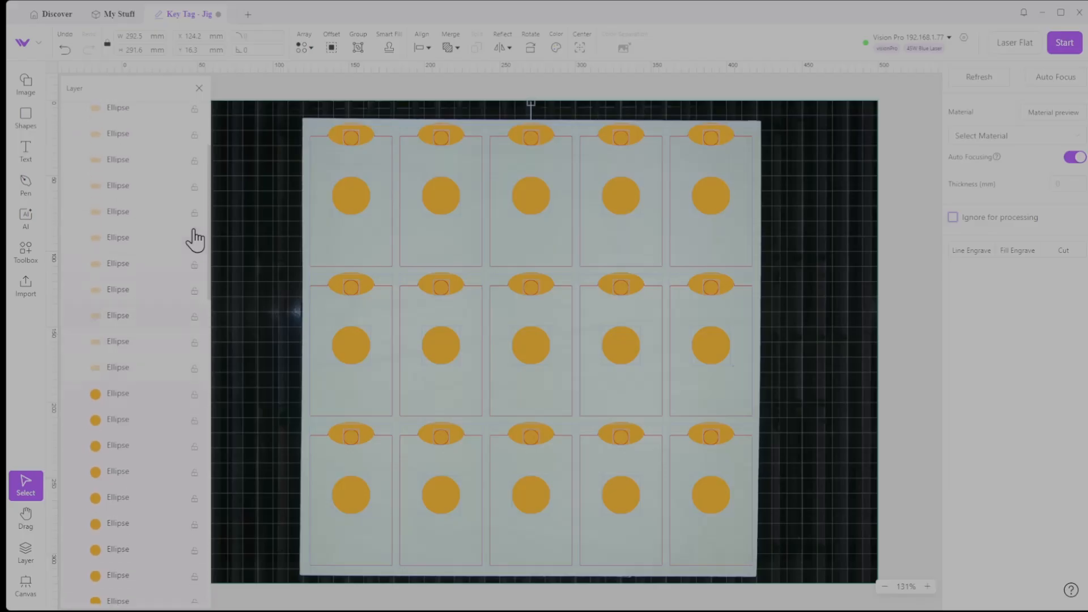
{"action": "scroll", "coordinate": [195, 238], "scroll_direction": "up", "scroll_amount": 3}
{"action": "scroll", "coordinate": [194, 238], "scroll_direction": "down", "scroll_amount": 4}
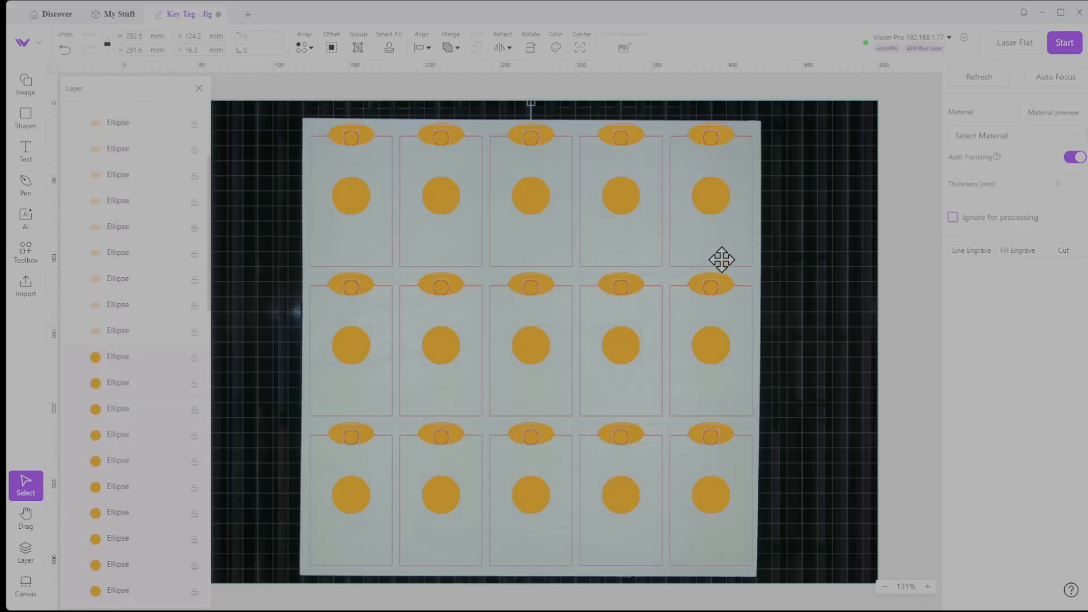
{"action": "left_click", "coordinate": [954, 219]}
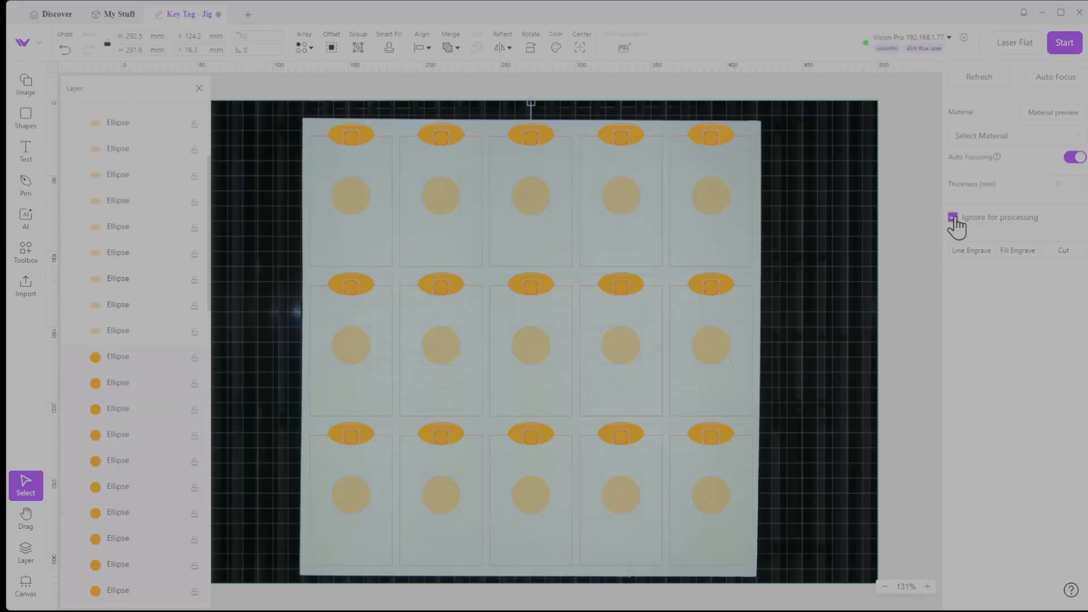
{"action": "left_click", "coordinate": [954, 219]}
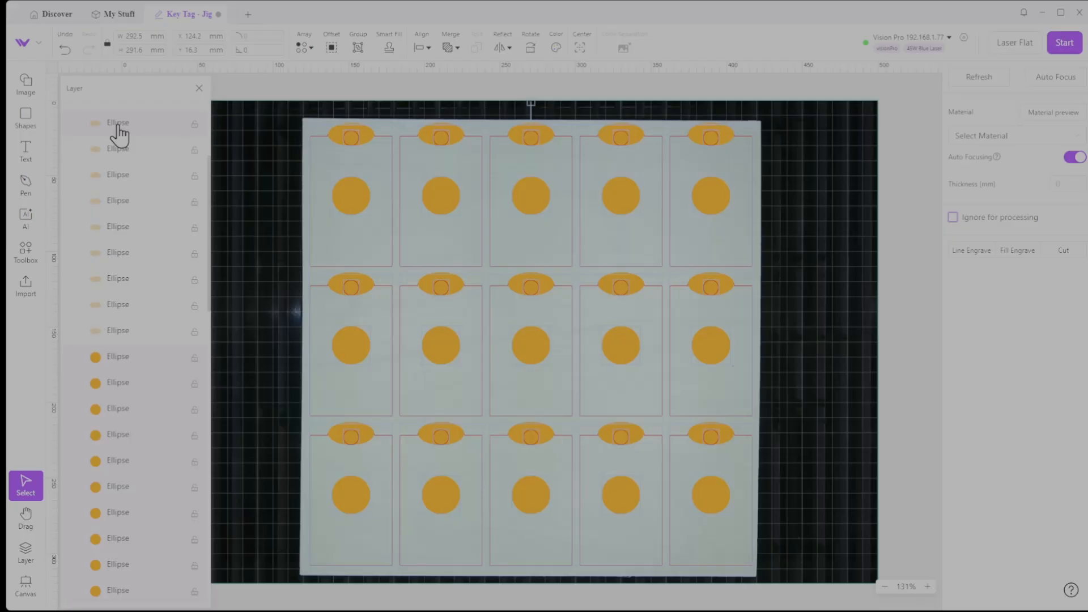
Select only the orange ellipses at the top of all fifteen tags, starting from the first object in the #FFA500 layer
{"action": "scroll", "coordinate": [170, 284], "scroll_direction": "down", "scroll_amount": 5}
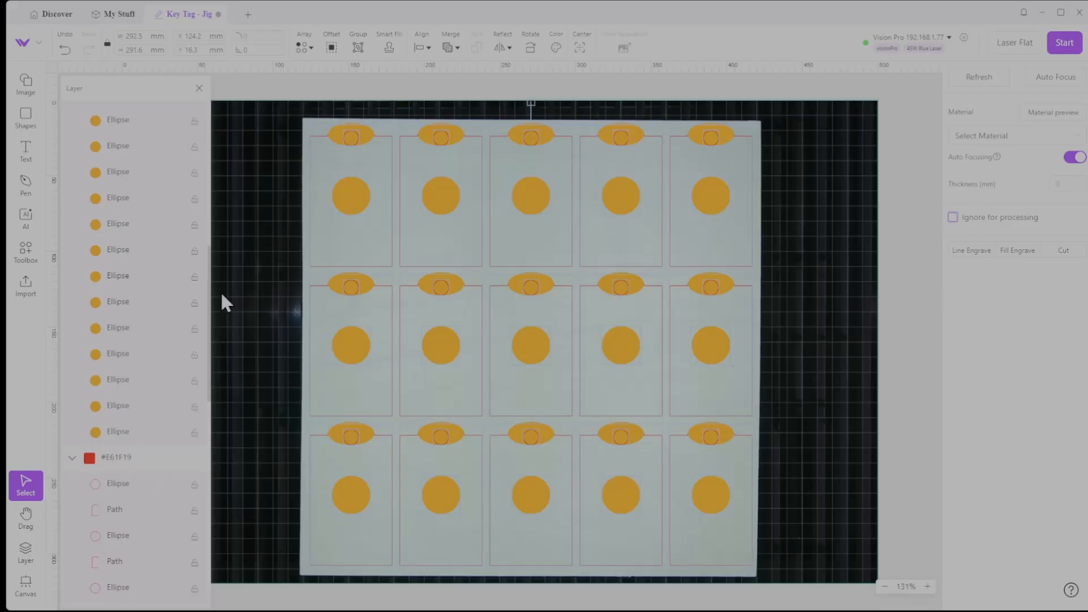
{"action": "scroll", "coordinate": [229, 355], "scroll_direction": "up", "scroll_amount": 5}
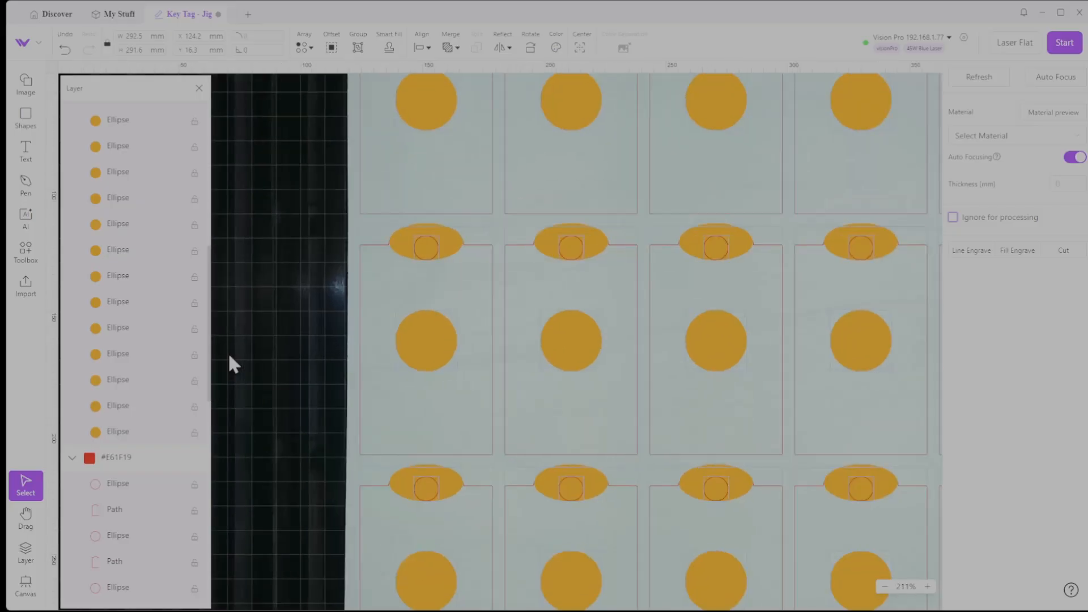
{"action": "scroll", "coordinate": [230, 356], "scroll_direction": "down", "scroll_amount": 4}
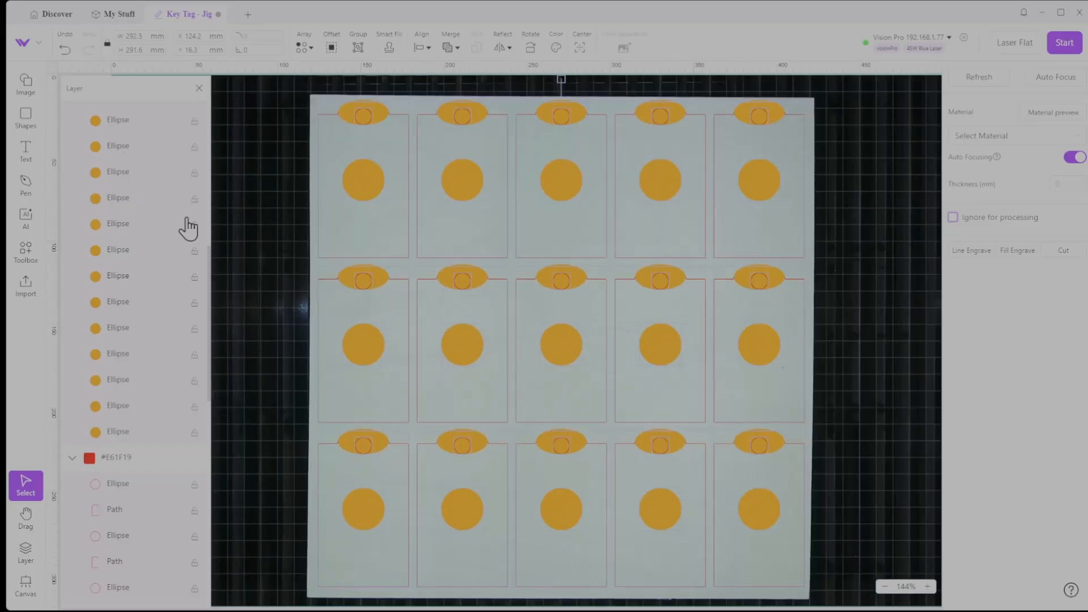
{"action": "scroll", "coordinate": [121, 267], "scroll_direction": "up", "scroll_amount": 7}
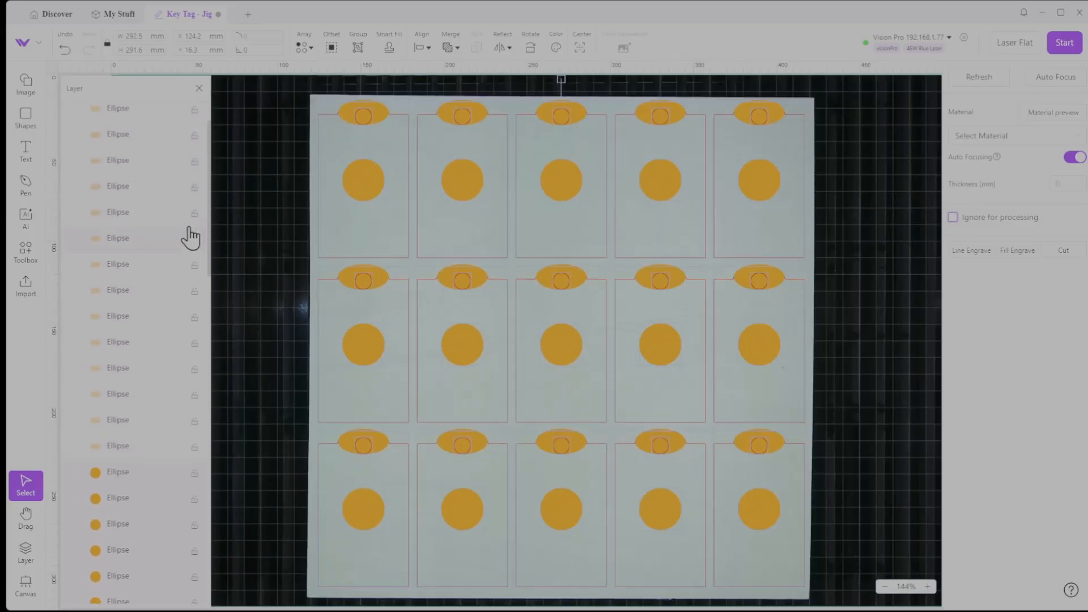
{"action": "scroll", "coordinate": [121, 174], "scroll_direction": "up", "scroll_amount": 2}
{"action": "left_click", "coordinate": [119, 146]}
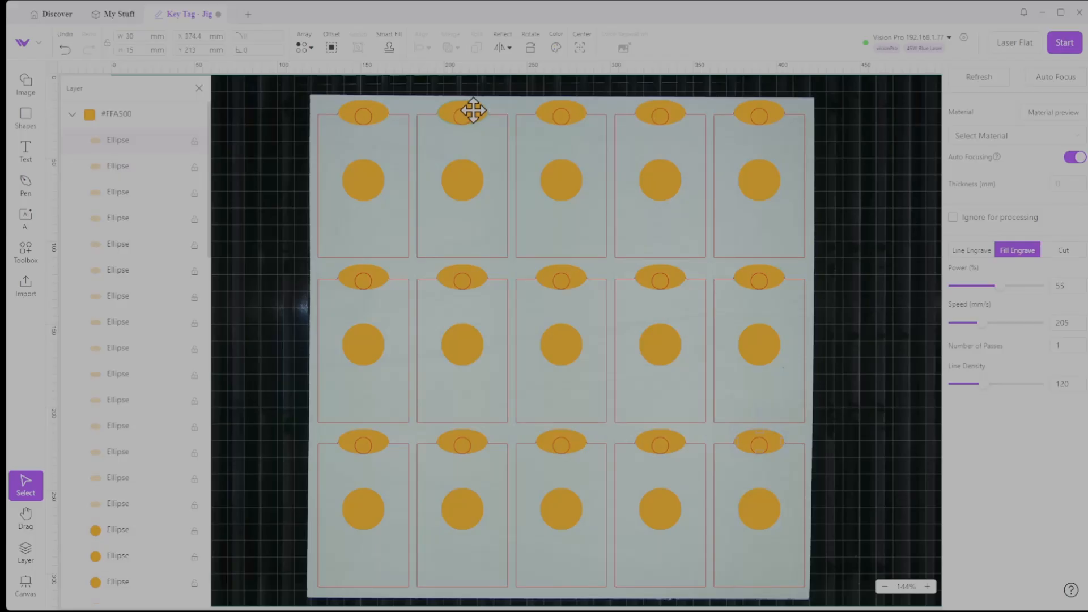
{"action": "key", "text": "ctrl+a"}
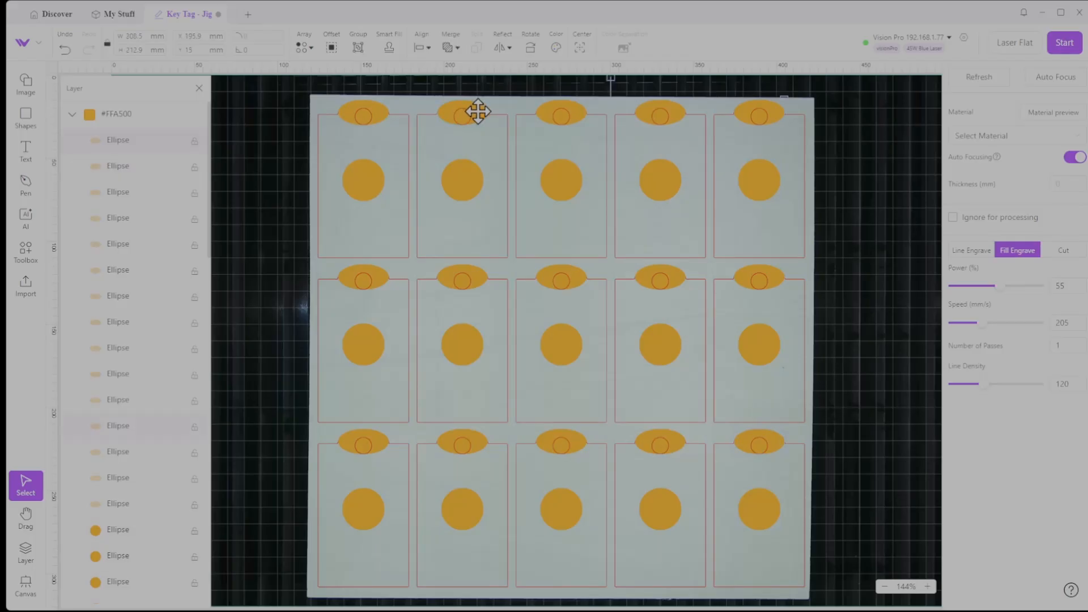
{"action": "left_click", "coordinate": [382, 114], "text": "shift"}
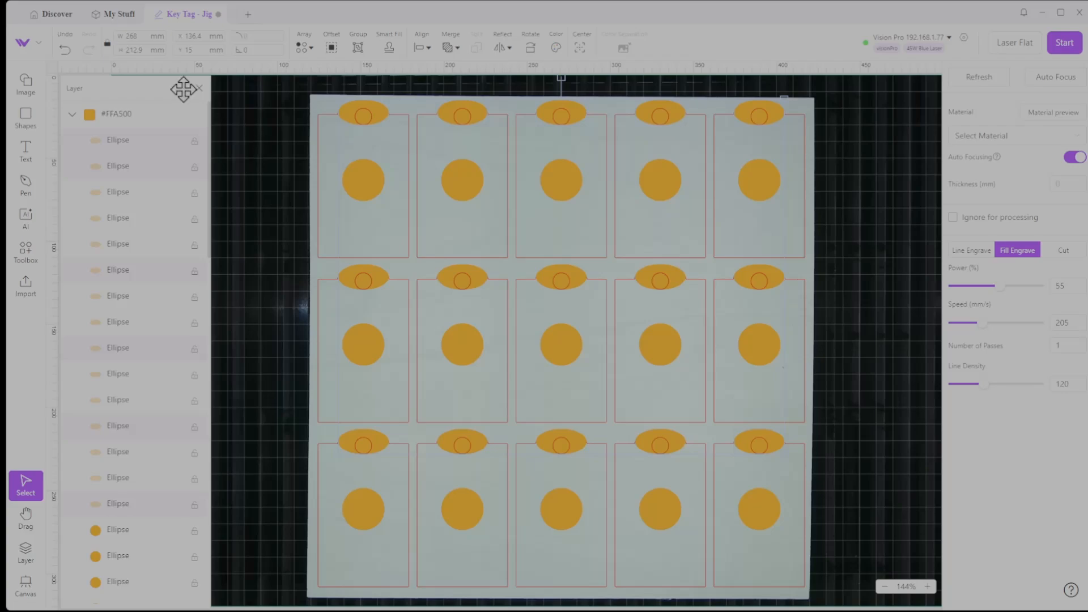
Close the layer list, clear the selection, and update the bed view with Refresh and Auto Focus
{"action": "left_click", "coordinate": [199, 89]}
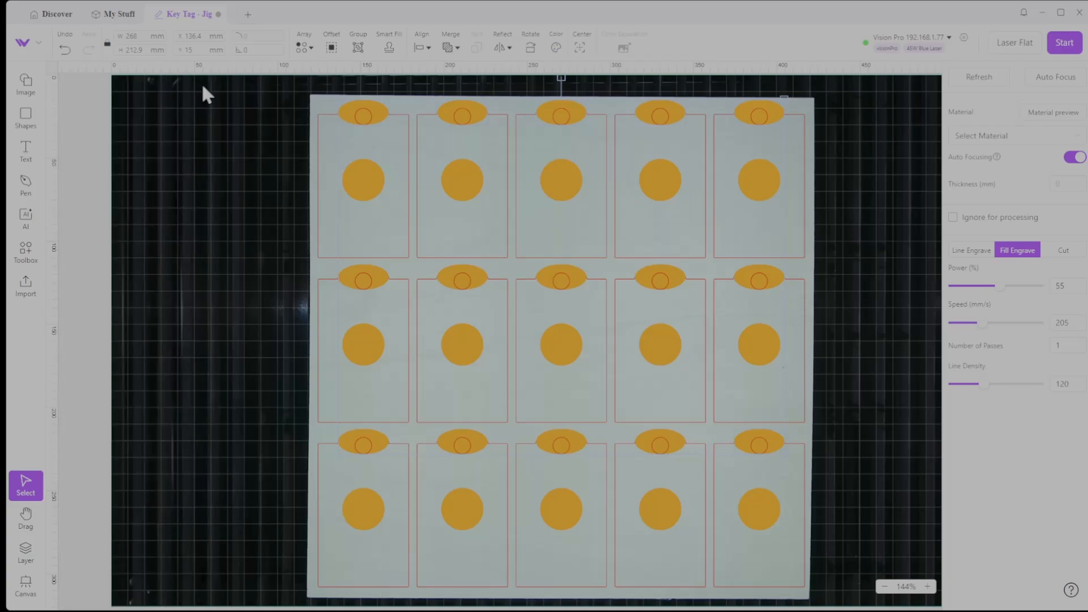
{"action": "left_click", "coordinate": [205, 146]}
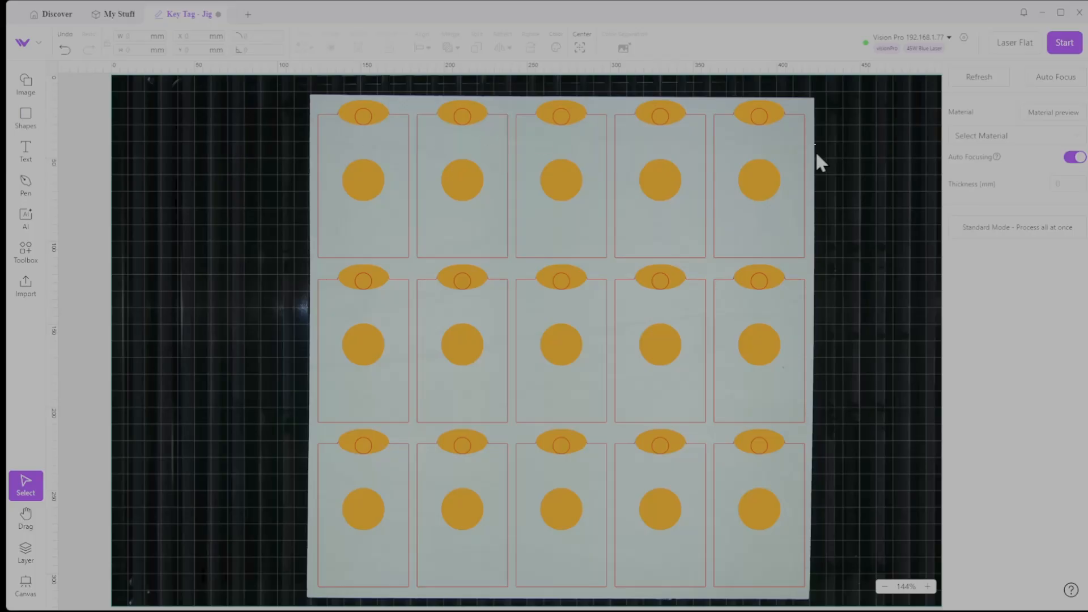
{"action": "left_click", "coordinate": [980, 78]}
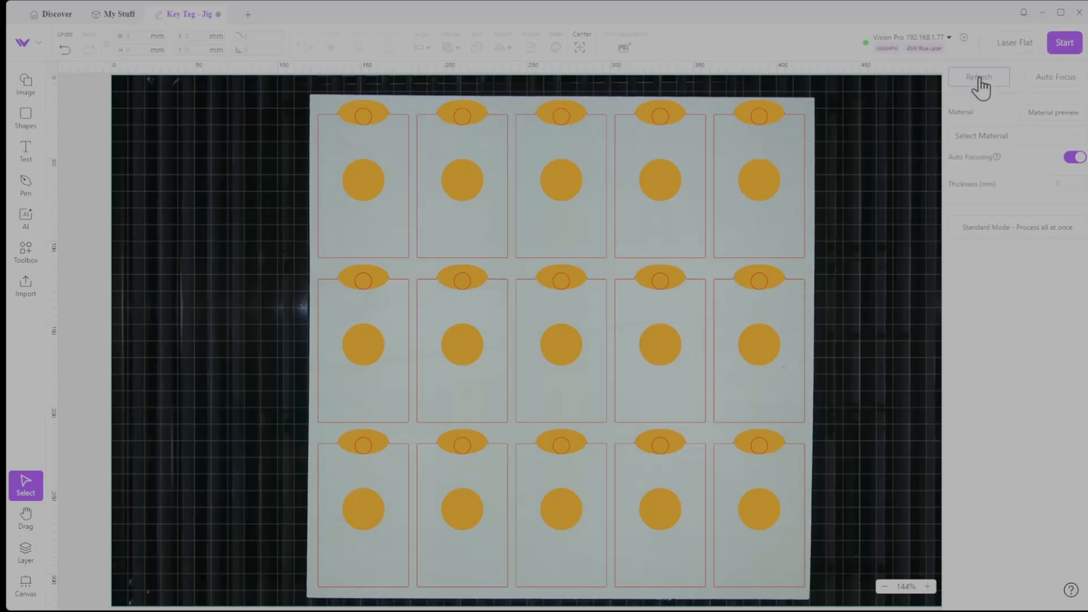
{"action": "left_click", "coordinate": [1053, 78]}
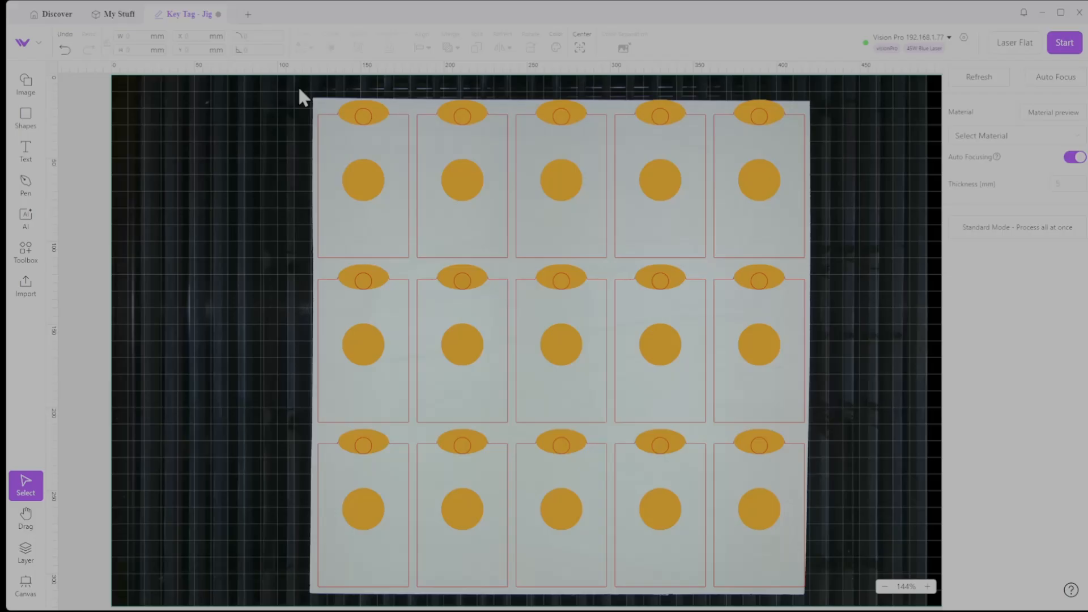
Select the whole fifteen-tag layout and open its processing preview, closing it without sending the job
{"action": "left_click_drag", "start_coordinate": [295, 89], "coordinate": [832, 600]}
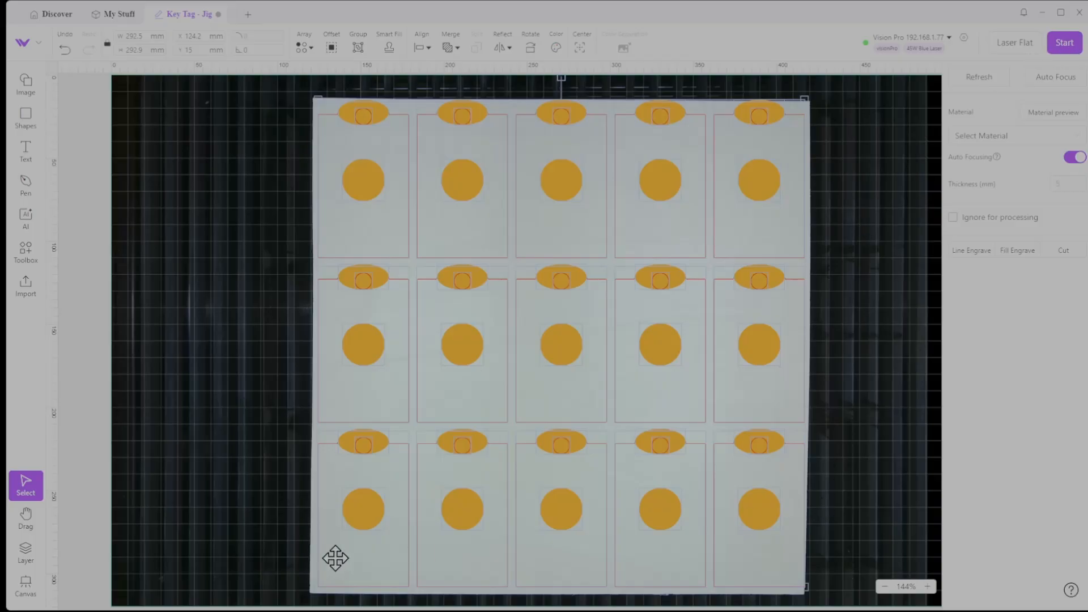
{"action": "left_click", "coordinate": [1066, 46]}
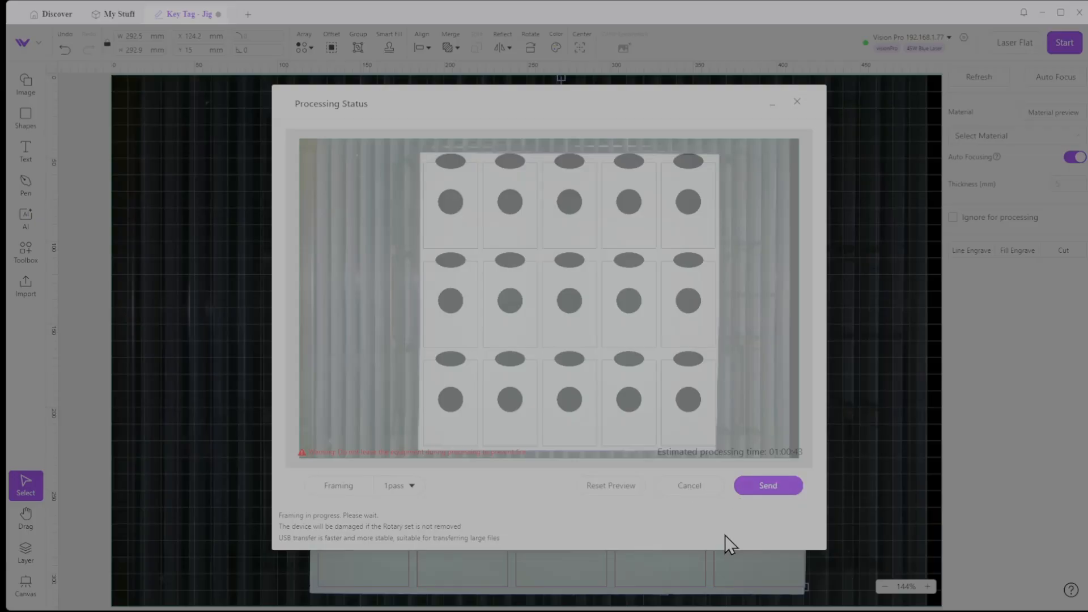
{"action": "left_click", "coordinate": [691, 487]}
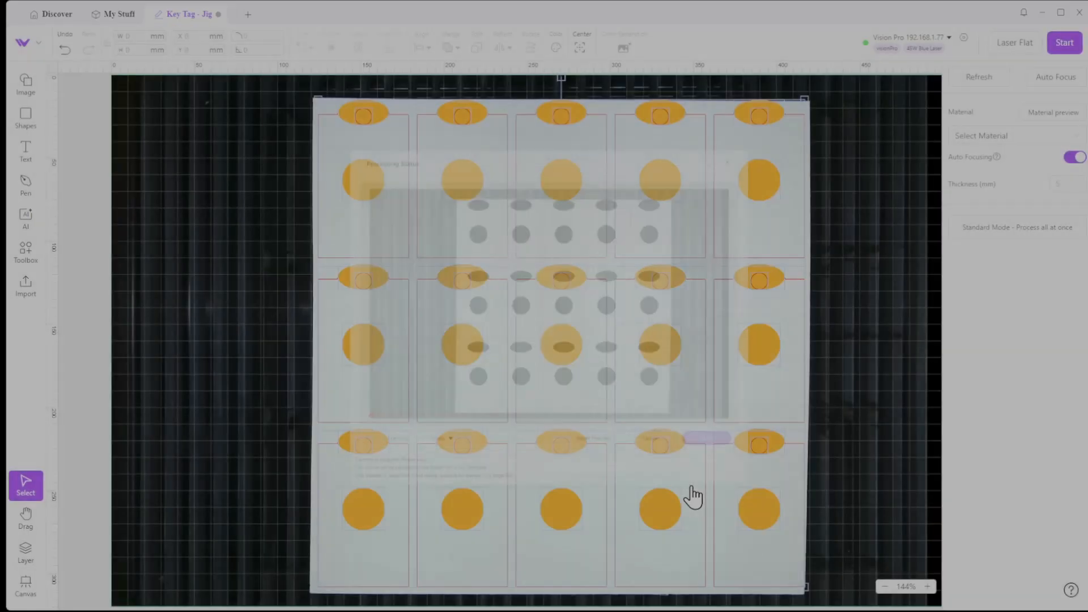